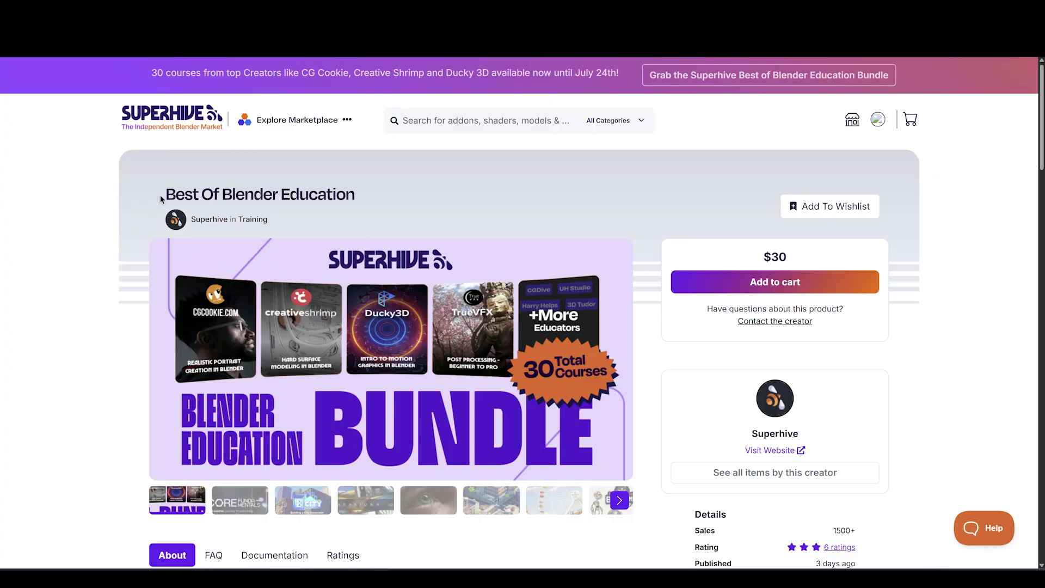
# Browse the bundle's image gallery through the BCITY and Cubicity course slides.
pyautogui.scroll(-3, 377, 246)
pyautogui.click(240, 345)
pyautogui.click(303, 345)
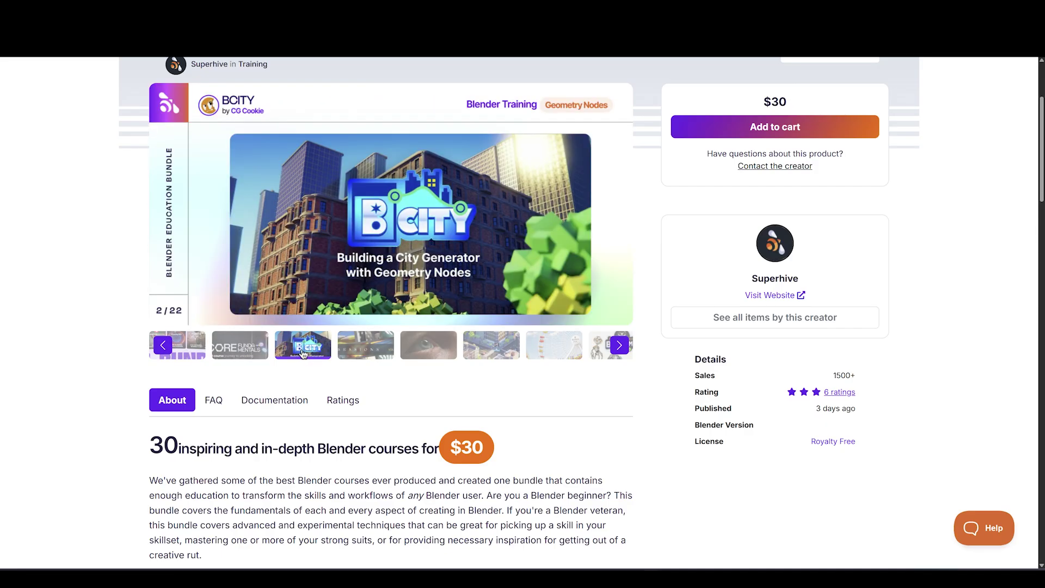
pyautogui.press('Right')
pyautogui.press('Right')
pyautogui.press('Right')
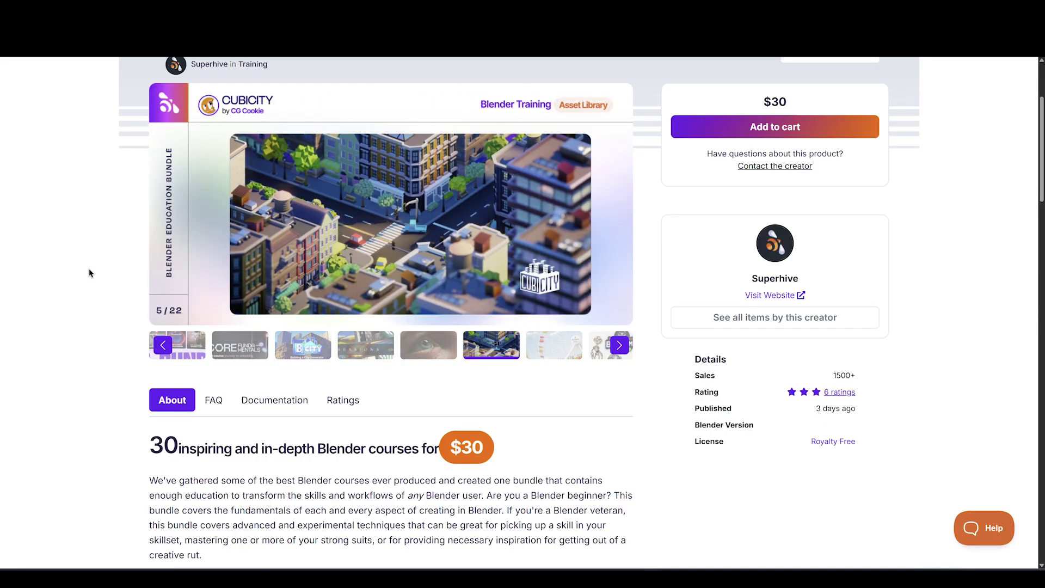
pyautogui.scroll(-4, 129, 397)
pyautogui.moveTo(303, 280); pyautogui.dragTo(350, 265)
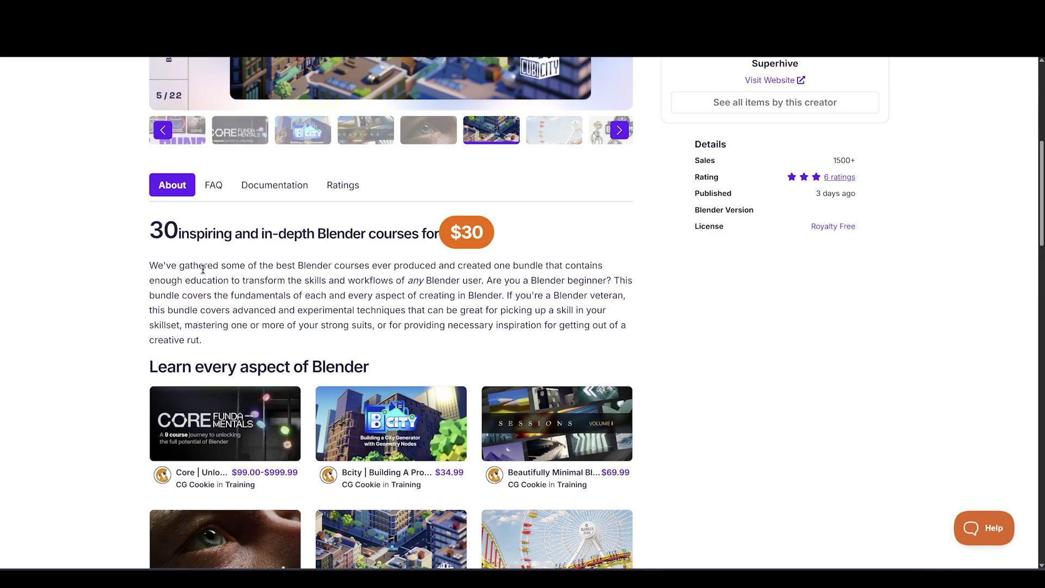
# Scroll past the course cards to the MRSP $30 and Version & Updates panel.
pyautogui.scroll(-4, 393, 326)
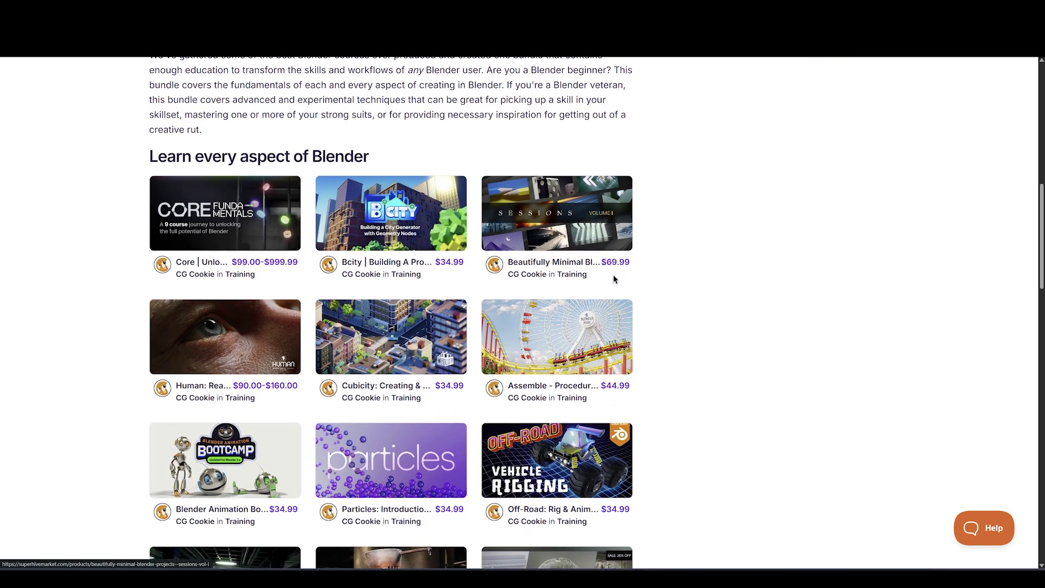
pyautogui.scroll(-3, 366, 182)
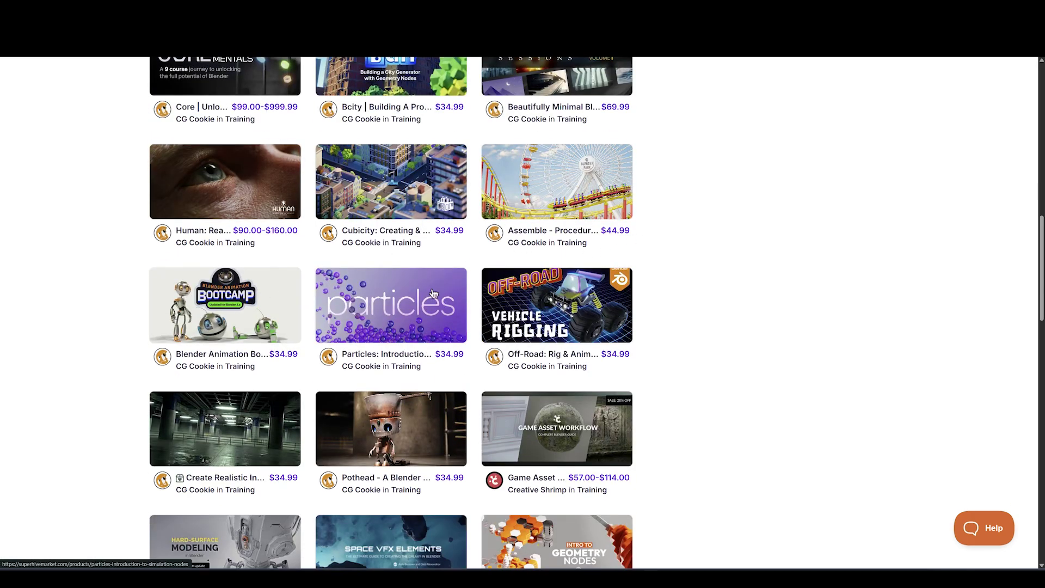
pyautogui.scroll(-3, 522, 323)
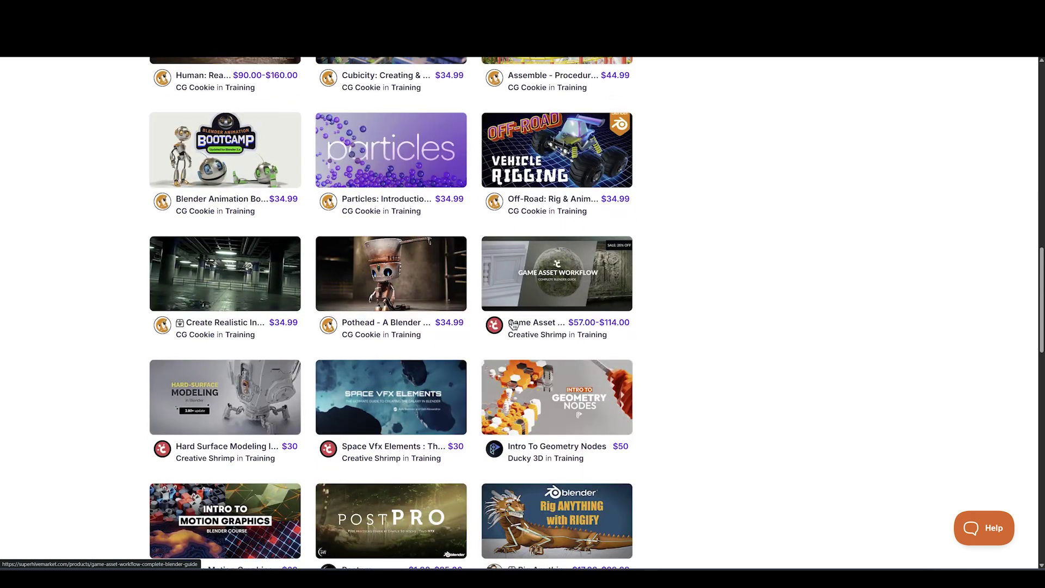
pyautogui.scroll(-3, 523, 296)
pyautogui.scroll(-6, 215, 273)
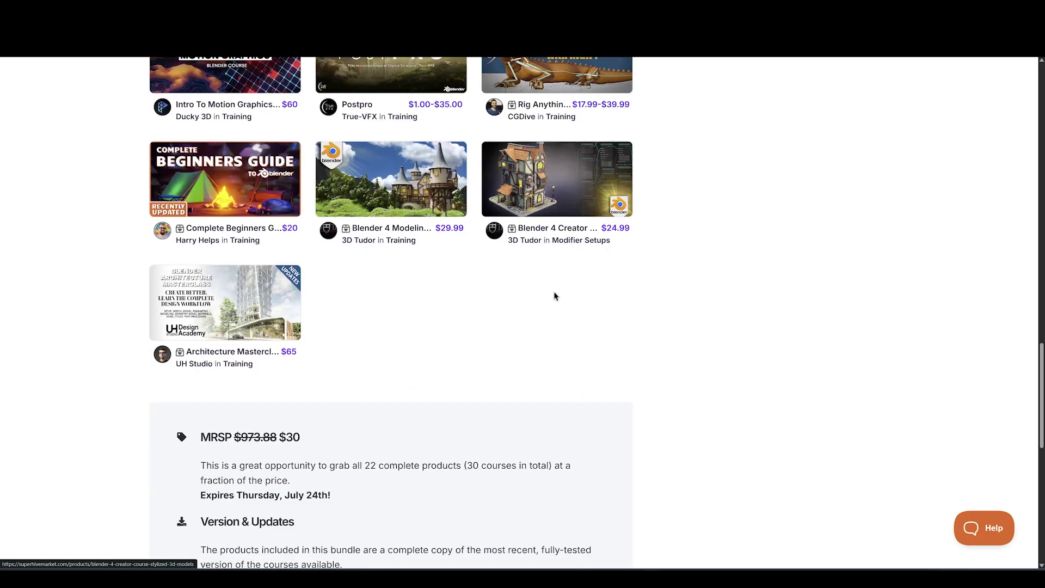
pyautogui.scroll(-3, 262, 303)
pyautogui.scroll(-3, 200, 280)
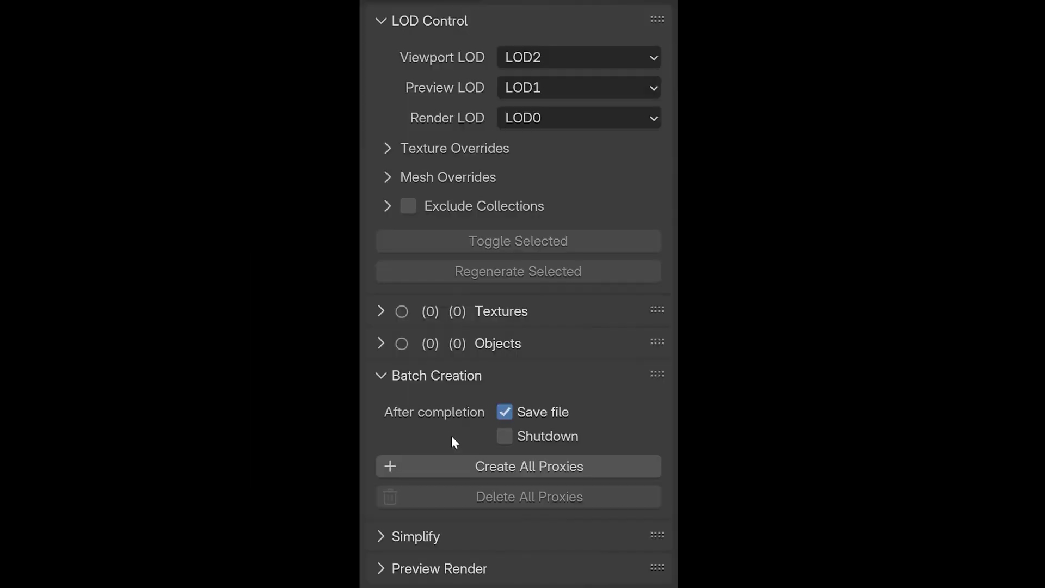
# Create proxies for all 330 textures and 240 objects in the SceneBoost panel.
pyautogui.click(450, 463)
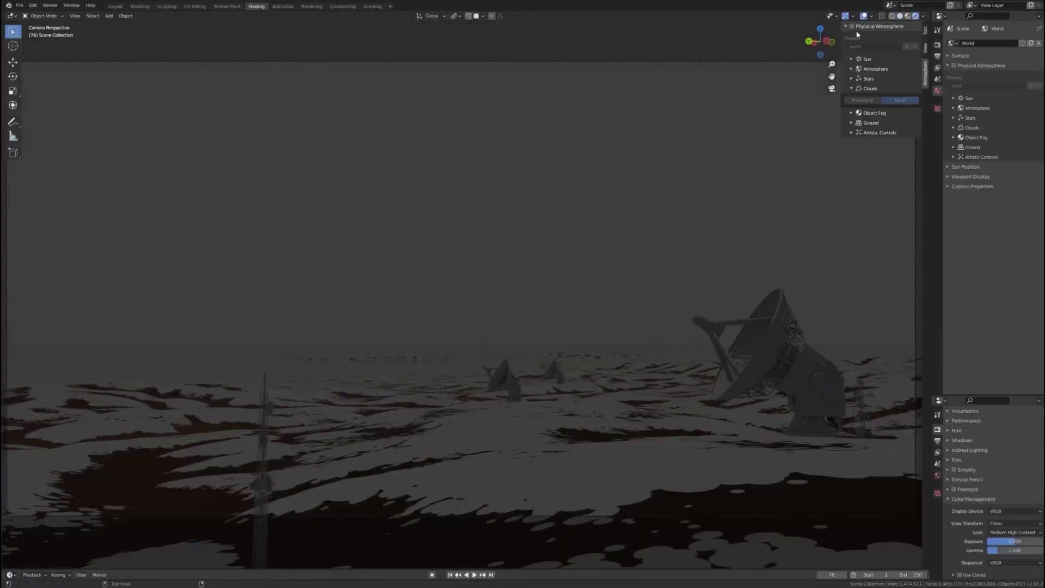
# Enable Physical Atmosphere and try the binary cool and hazy evening presets.
pyautogui.click(852, 27)
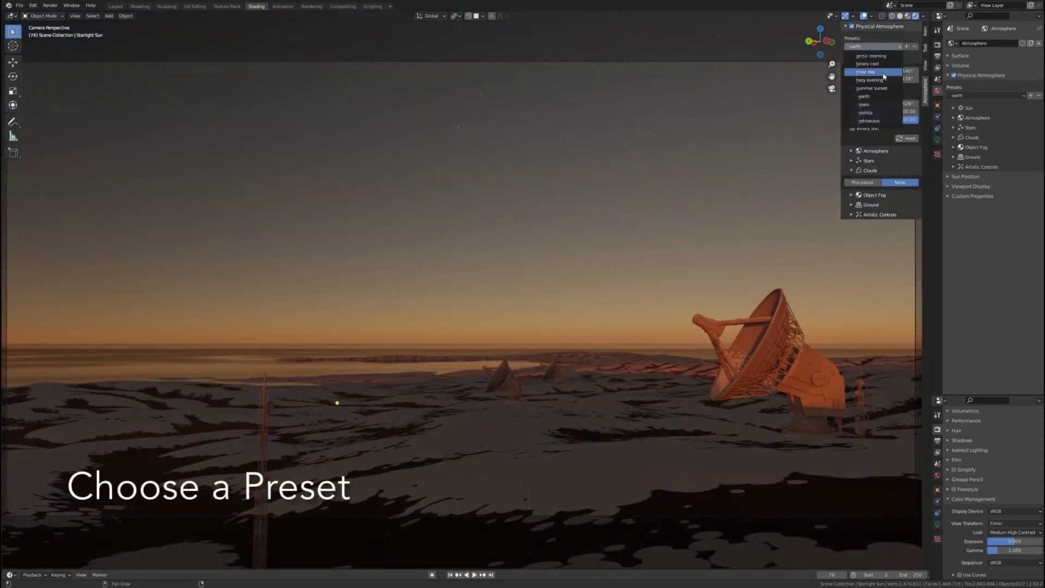
pyautogui.click(874, 64)
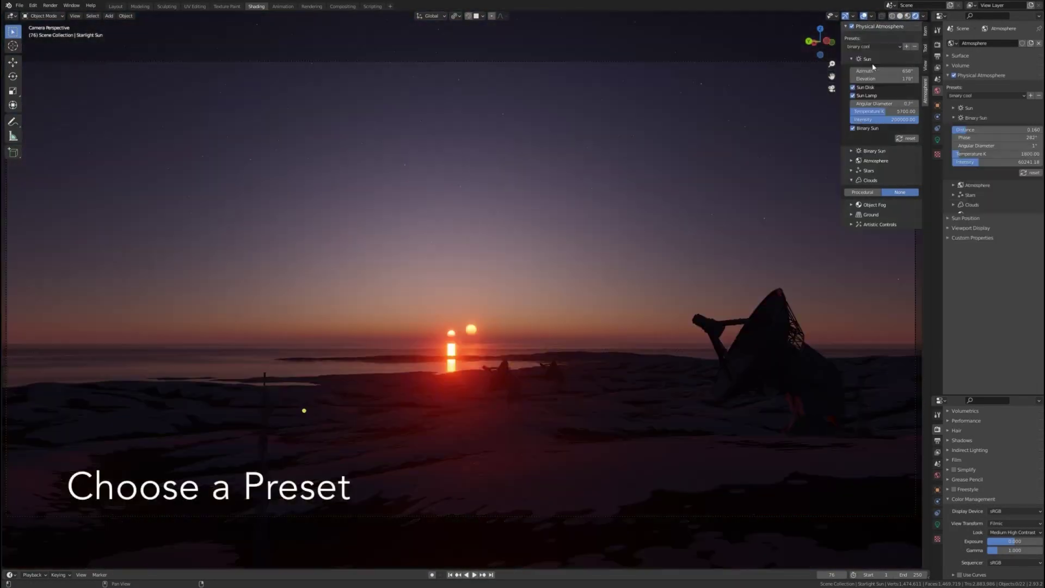
pyautogui.click(868, 80)
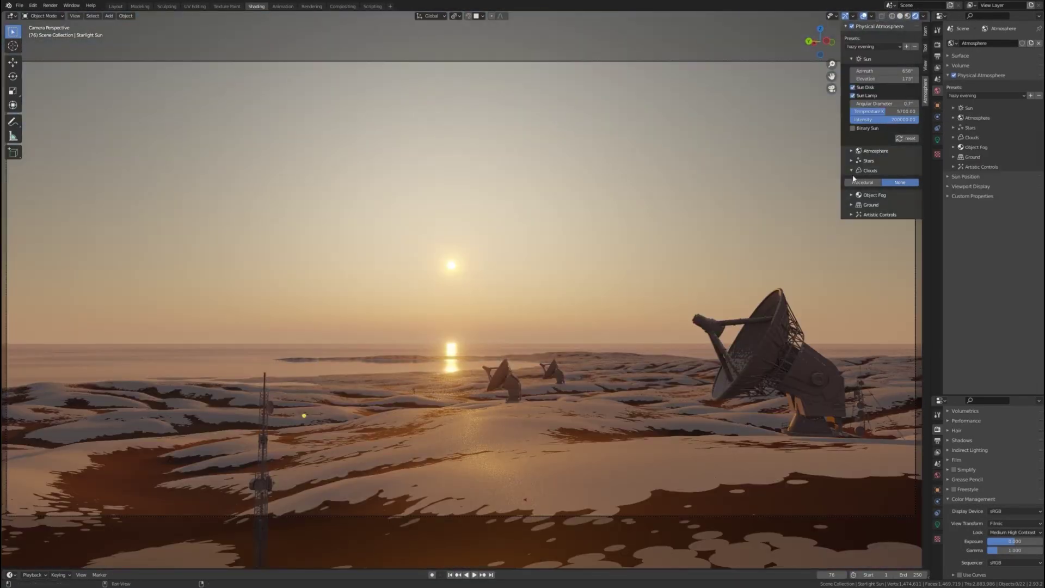
pyautogui.moveTo(874, 228)
pyautogui.mouseDown(button='middle')
pyautogui.moveTo(731, 365)
pyautogui.moveTo(740, 326)
pyautogui.moveTo(610, 339)
pyautogui.mouseUp(button='middle')
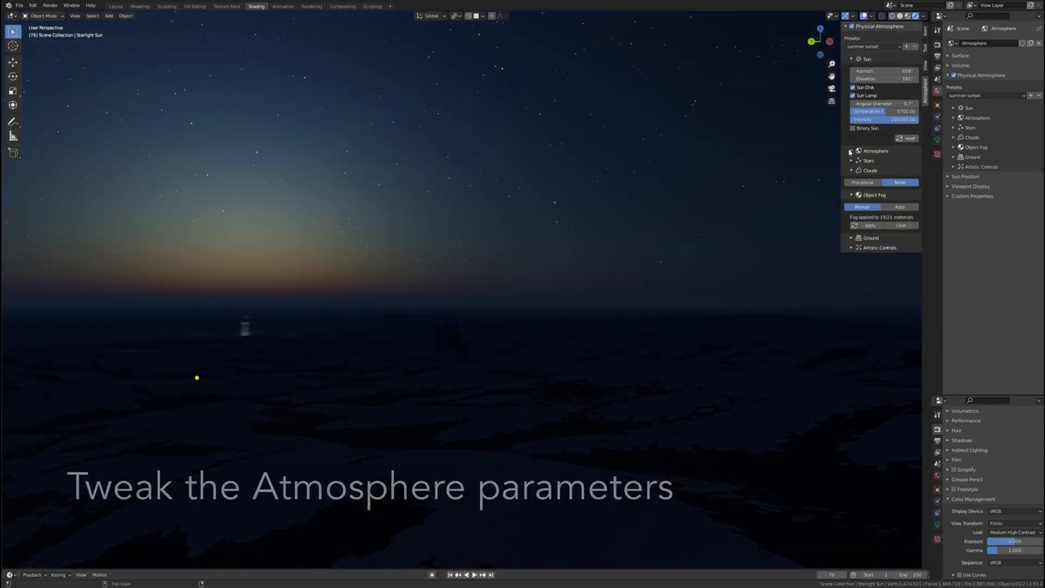
# Make the atmosphere colour near-white, apply binary cool, set sun elevation to 180° and swing the suns along the horizon.
pyautogui.click(1020, 166)
pyautogui.click(1000, 81)
pyautogui.click(969, 108)
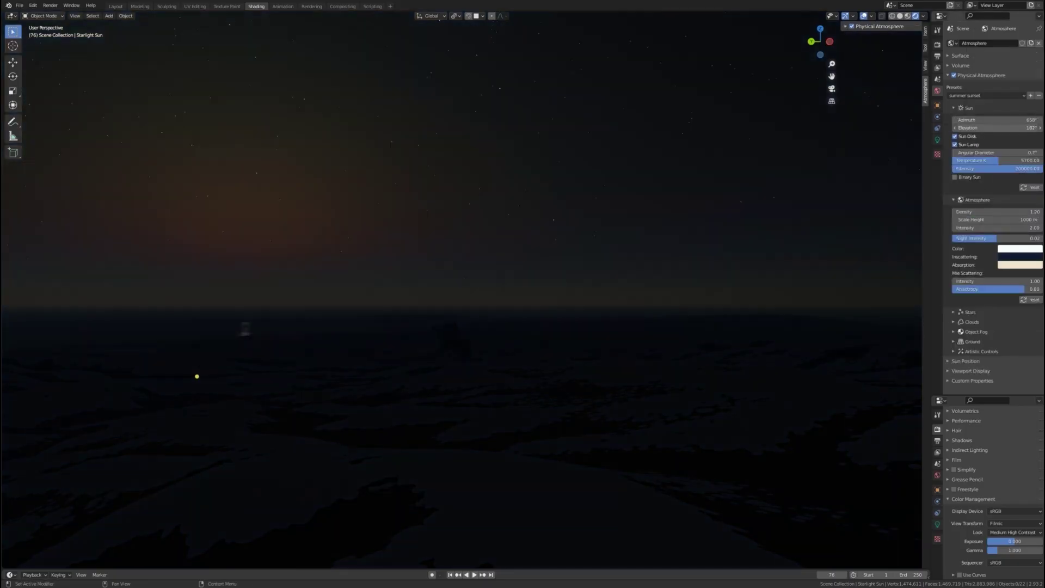
pyautogui.moveTo(996, 128); pyautogui.dragTo(1012, 127)
pyautogui.click(972, 95)
pyautogui.click(975, 104)
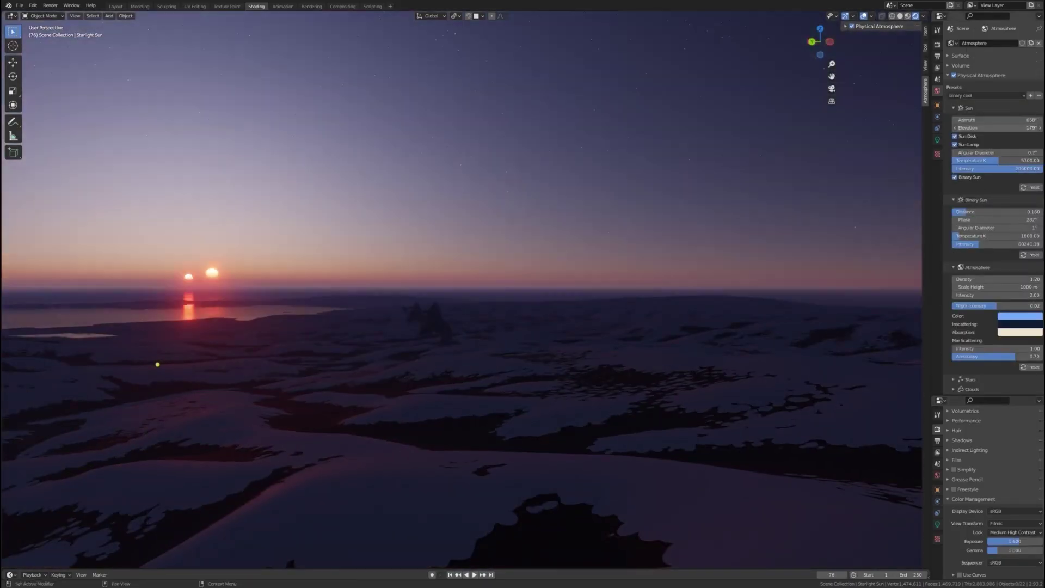
pyautogui.moveTo(1012, 127); pyautogui.dragTo(1018, 128)
pyautogui.moveTo(457, 327); pyautogui.dragTo(582, 301, button='middle')
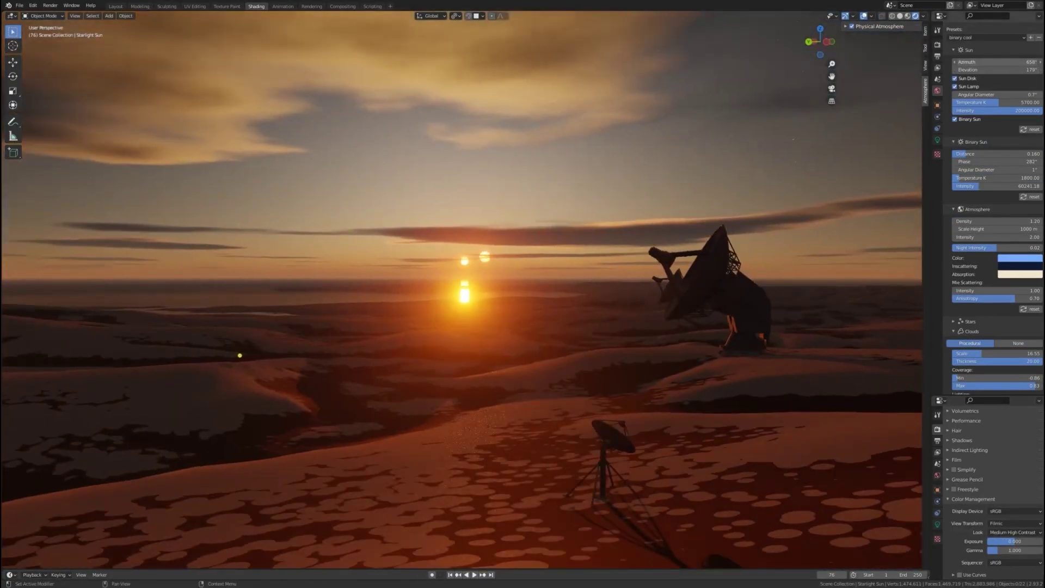
pyautogui.moveTo(996, 62); pyautogui.dragTo(1011, 62)
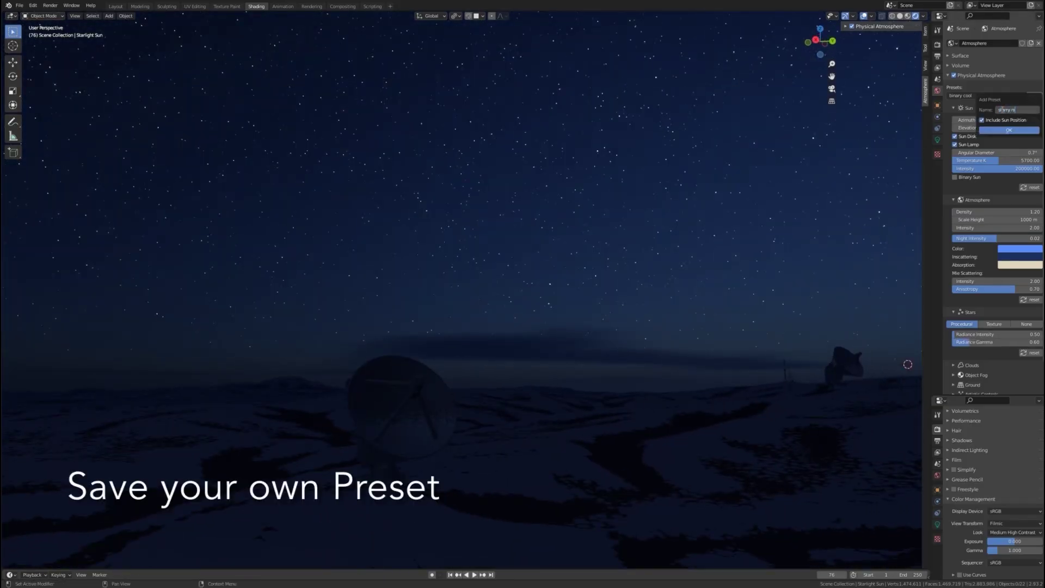
# Save the 'starry night' preset, apply 'hazy evening', and collapse the Object Fog and Atmosphere panels.
pyautogui.click(978, 96)
pyautogui.click(980, 124)
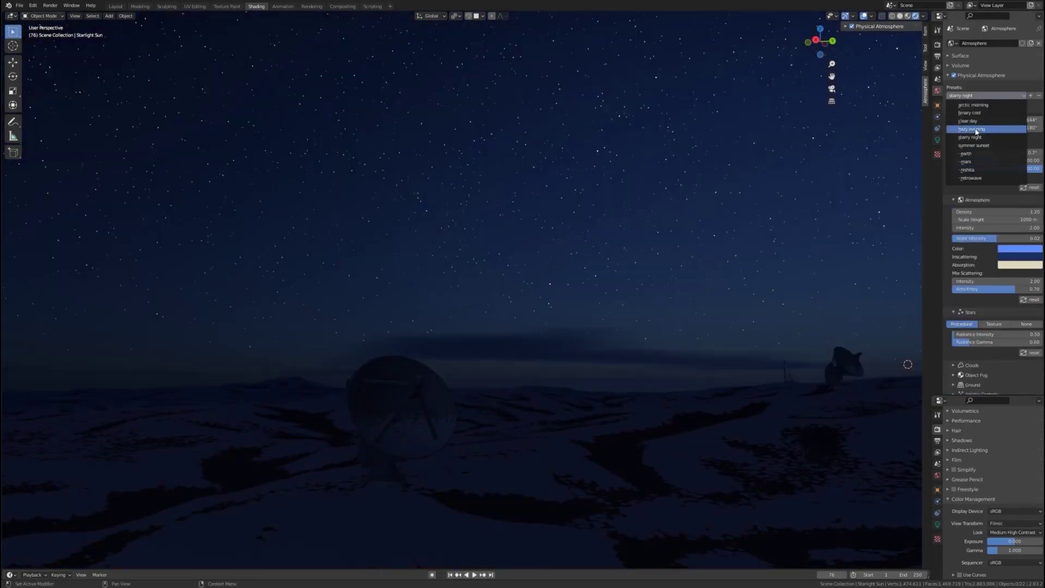
pyautogui.click(976, 130)
pyautogui.scroll(-2, 1000, 298)
pyautogui.click(1002, 353)
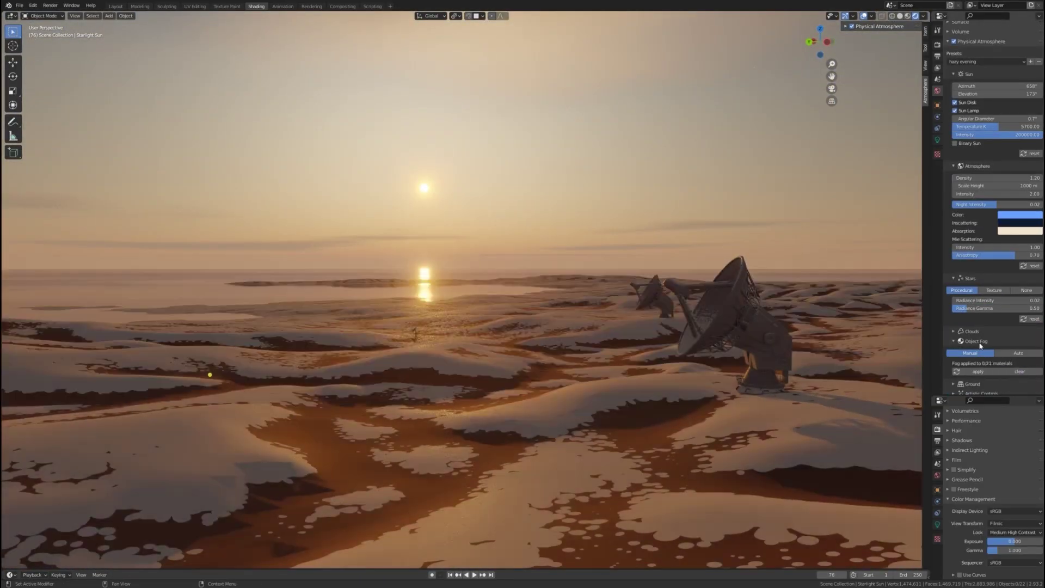
pyautogui.click(976, 341)
pyautogui.click(978, 166)
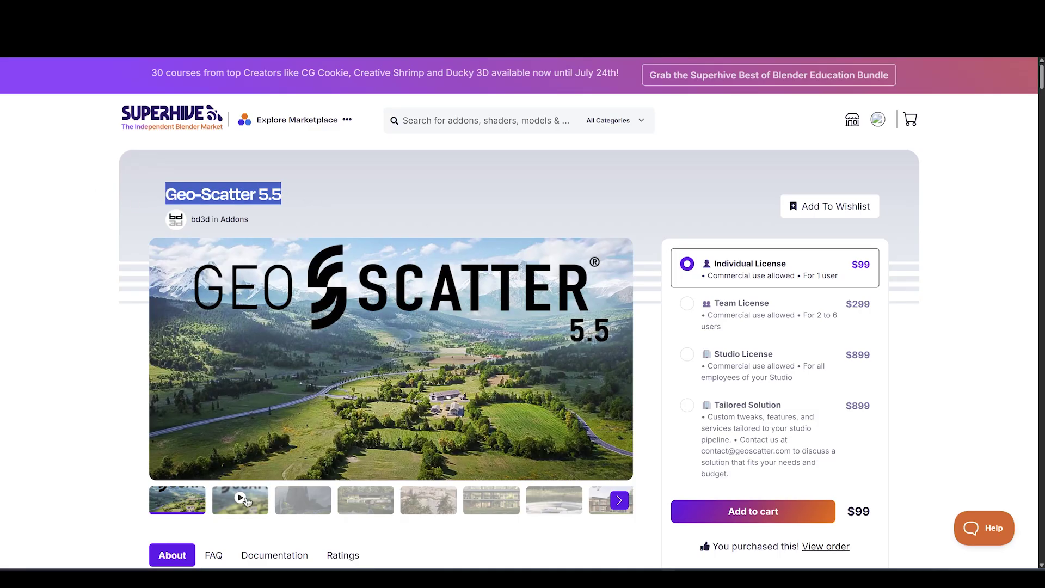
# Click through the Geo-Scatter gallery thumbnails, including the glass building and shipwreck images.
pyautogui.click(302, 500)
pyautogui.click(366, 500)
pyautogui.click(491, 499)
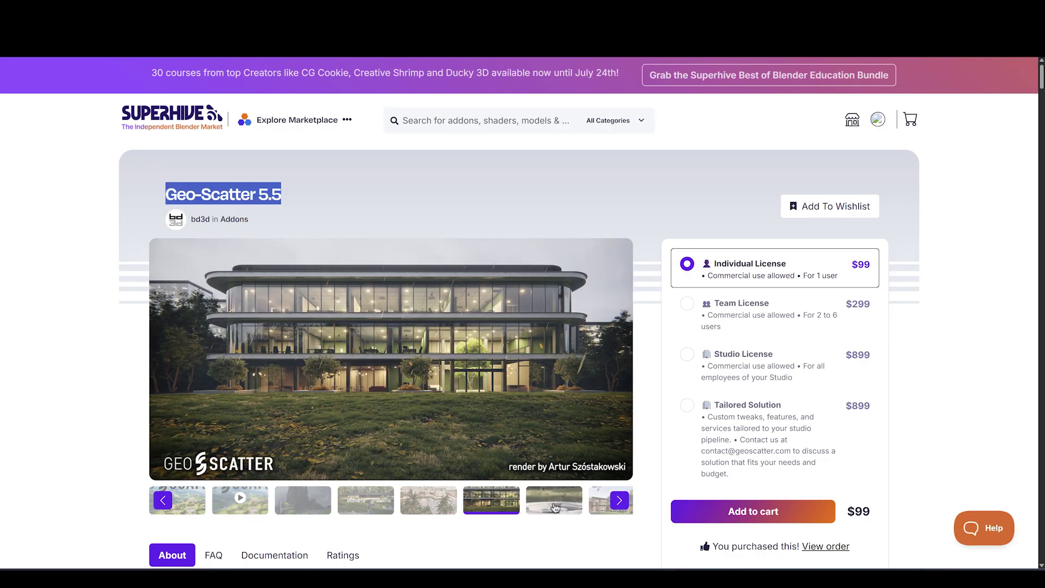
pyautogui.click(555, 507)
pyautogui.click(619, 500)
pyautogui.click(619, 500)
pyautogui.click(619, 500)
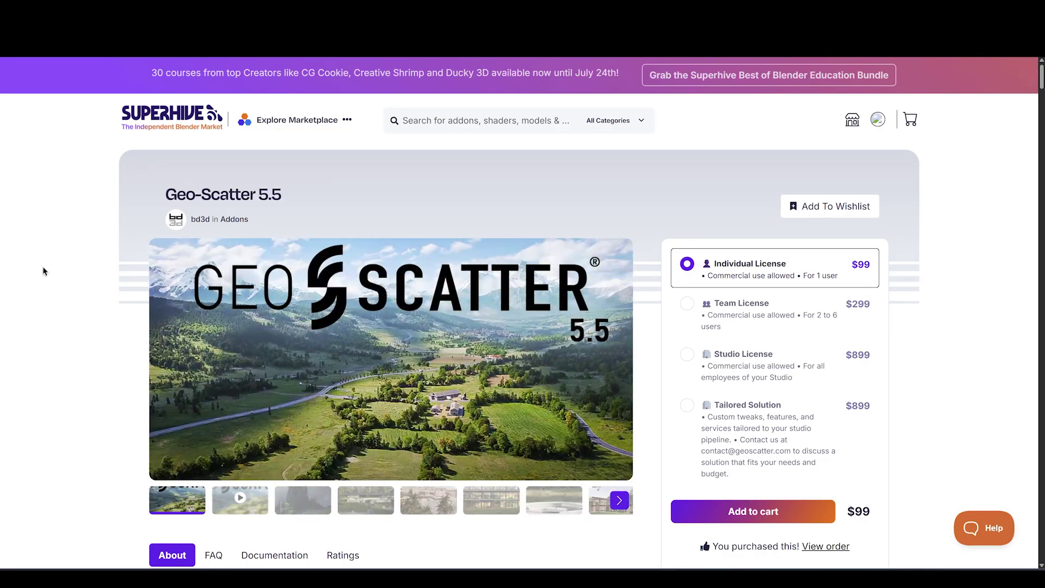
# Scroll down to the Premium Workflow section with Effortless, ID Maps and Flexible.
pyautogui.scroll(-2, 419, 287)
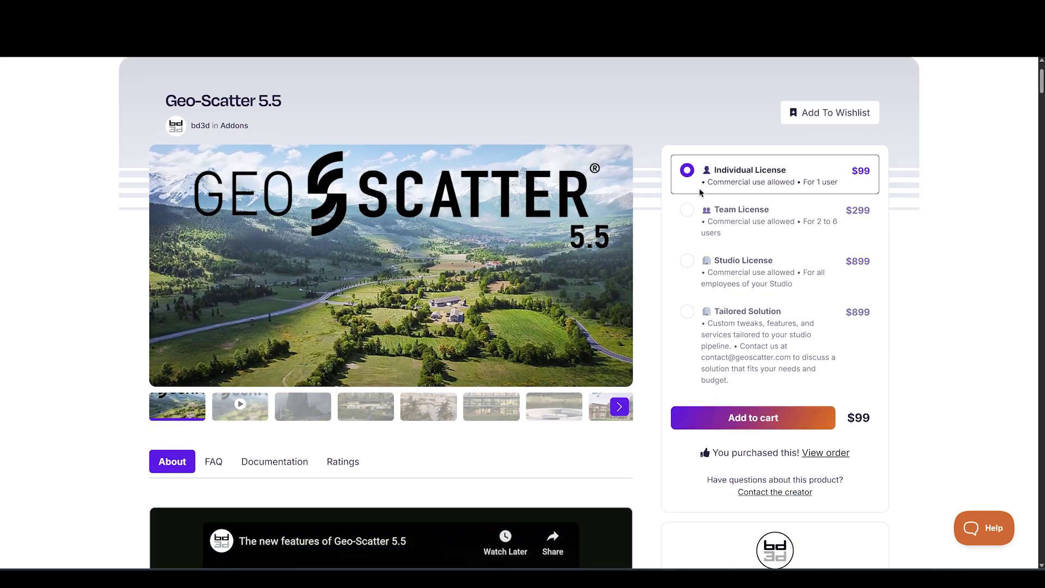
pyautogui.scroll(-4, 710, 211)
pyautogui.scroll(-3, 77, 381)
pyautogui.scroll(-8, 77, 380)
pyautogui.scroll(-3, 98, 333)
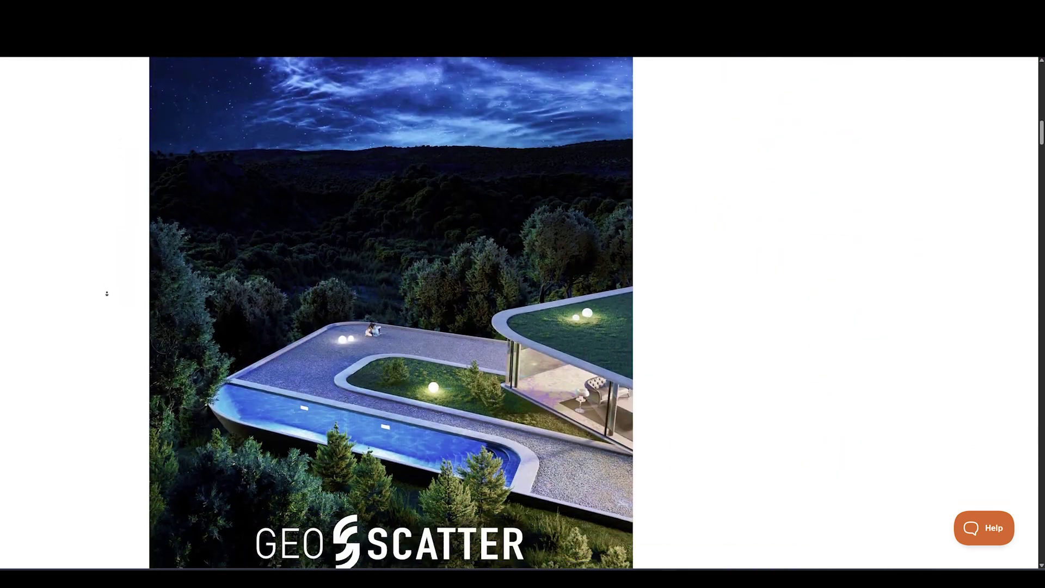
pyautogui.scroll(-8, 106, 295)
pyautogui.scroll(-9, 327, 266)
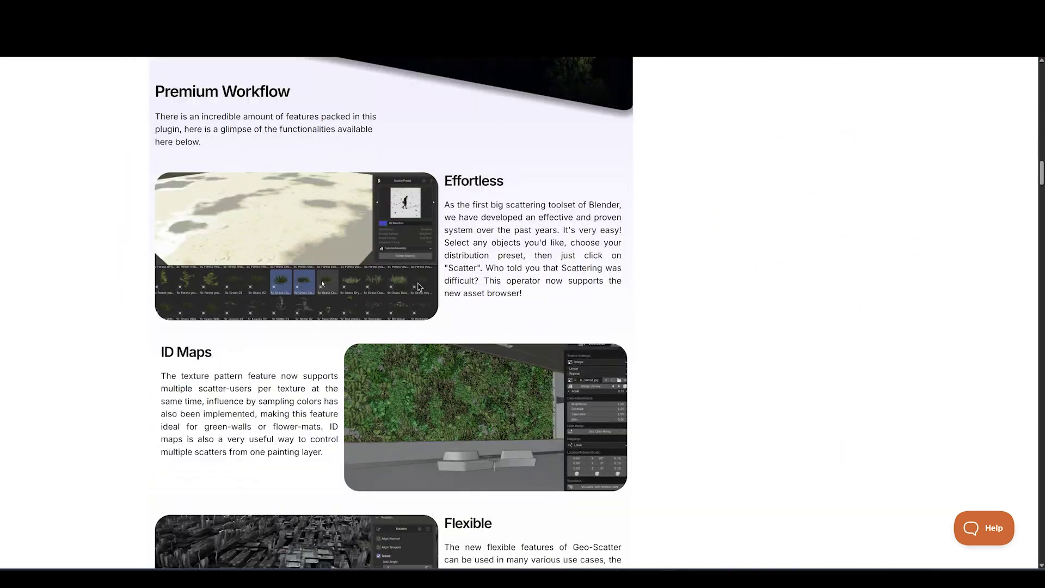
pyautogui.scroll(-2, 746, 201)
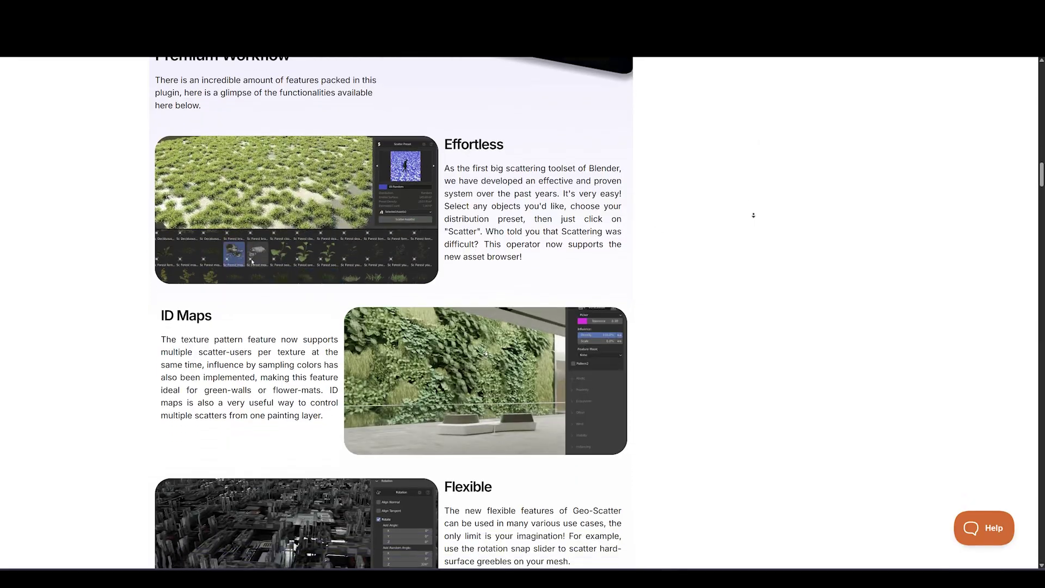
pyautogui.scroll(-2, 751, 217)
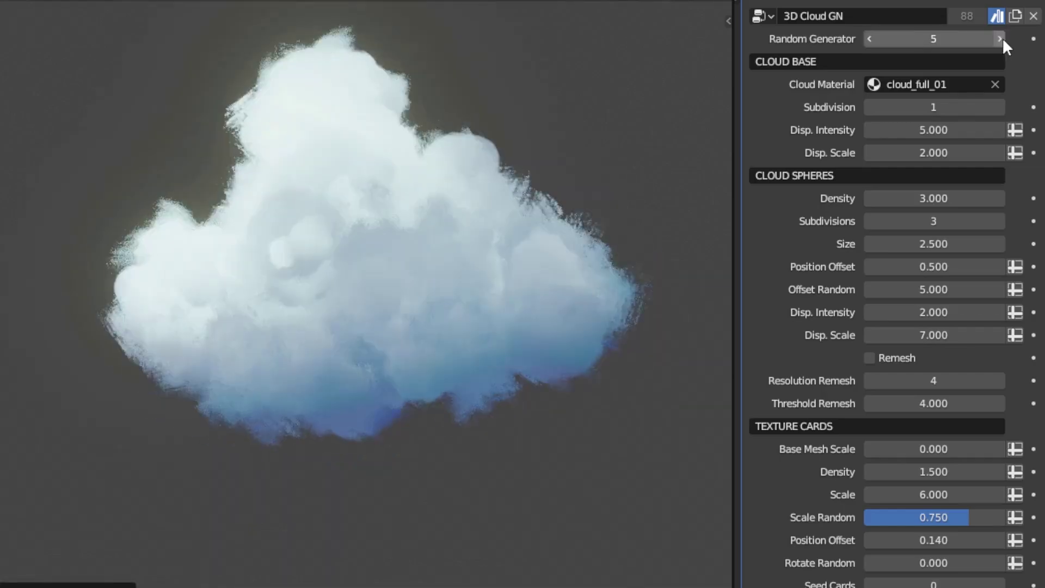
# Raise the cloud's random seed to 6 and place two mid-size cloud assets above the sea.
pyautogui.click(1000, 39)
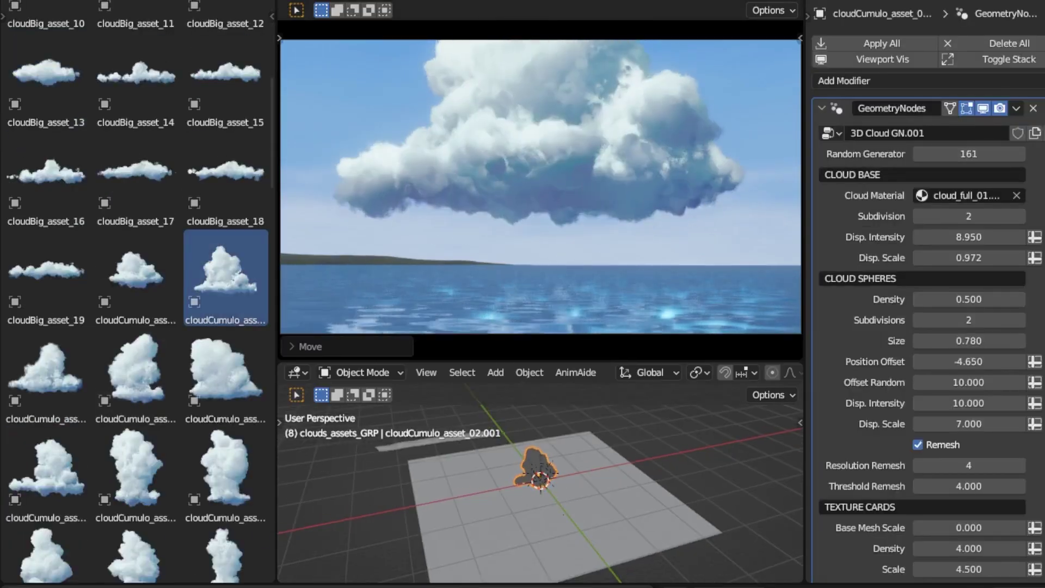
pyautogui.scroll(-10, 136, 294)
pyautogui.moveTo(225, 234); pyautogui.dragTo(515, 265)
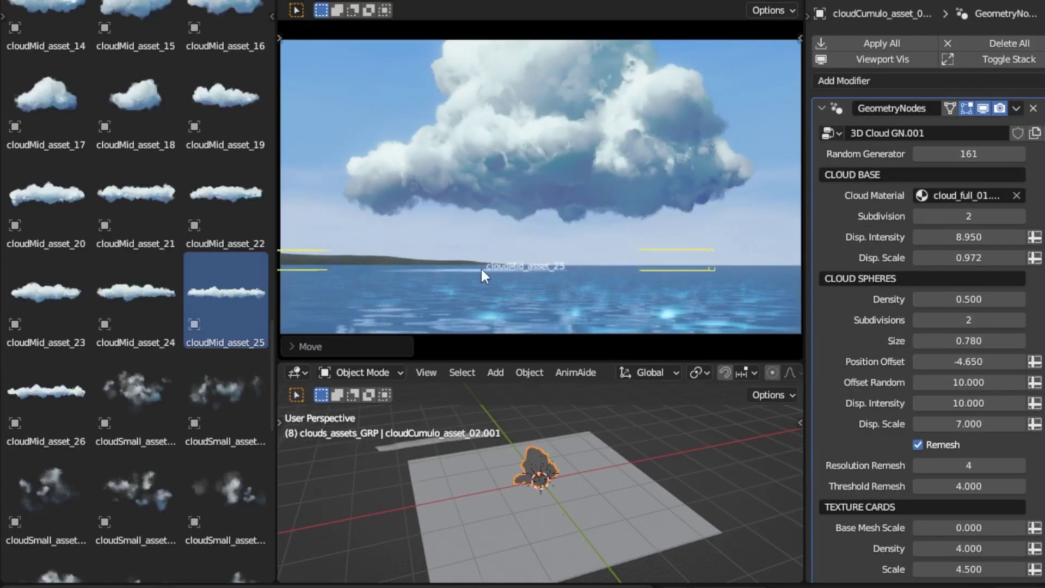
pyautogui.moveTo(225, 131); pyautogui.dragTo(714, 277)
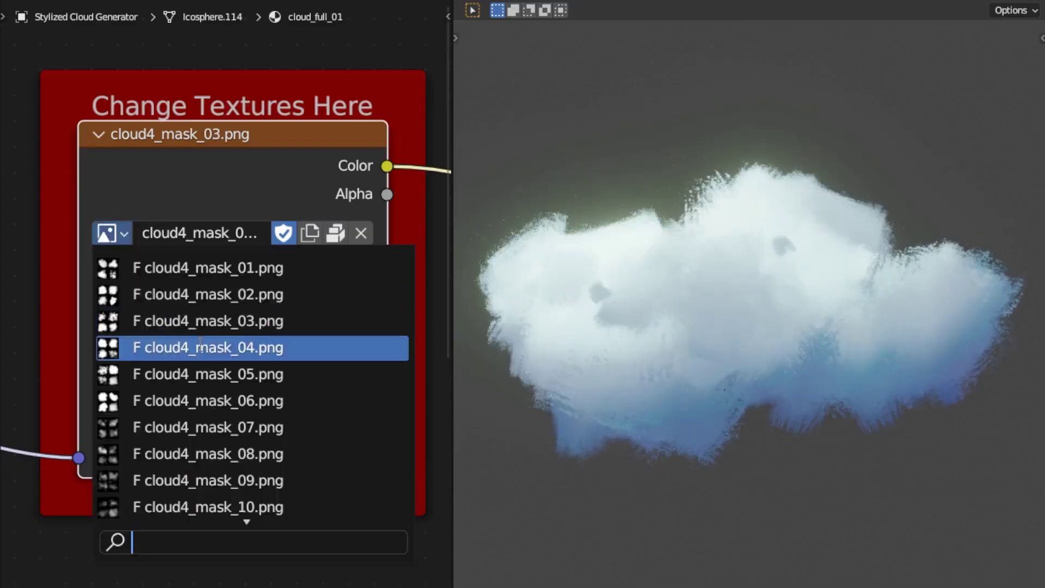
# Cycle the Image Texture node through cloud mask images, ending on cloud4_mask_10.png.
pyautogui.click(200, 374)
pyautogui.click(106, 233)
pyautogui.click(200, 401)
pyautogui.click(106, 233)
pyautogui.click(180, 454)
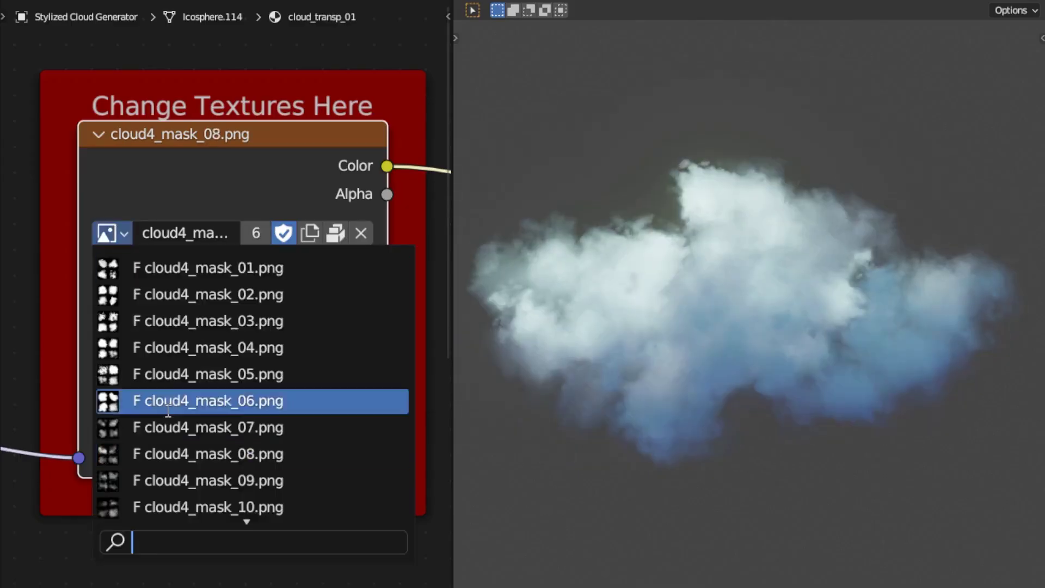
pyautogui.click(179, 481)
pyautogui.click(106, 233)
pyautogui.click(180, 507)
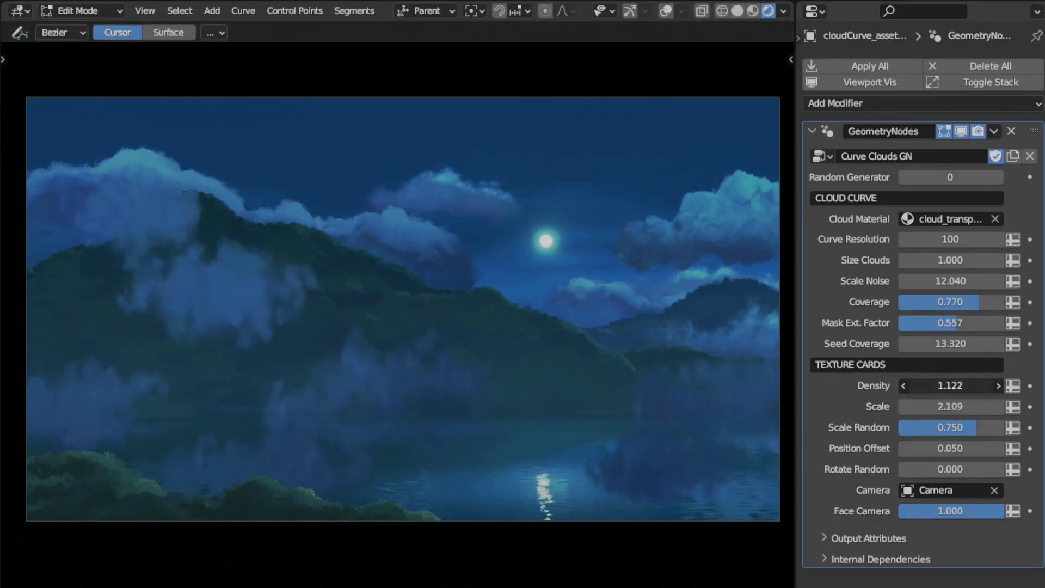
# Randomize the curve clouds and step the cumulus Random Generator up to 51.
pyautogui.click(999, 178)
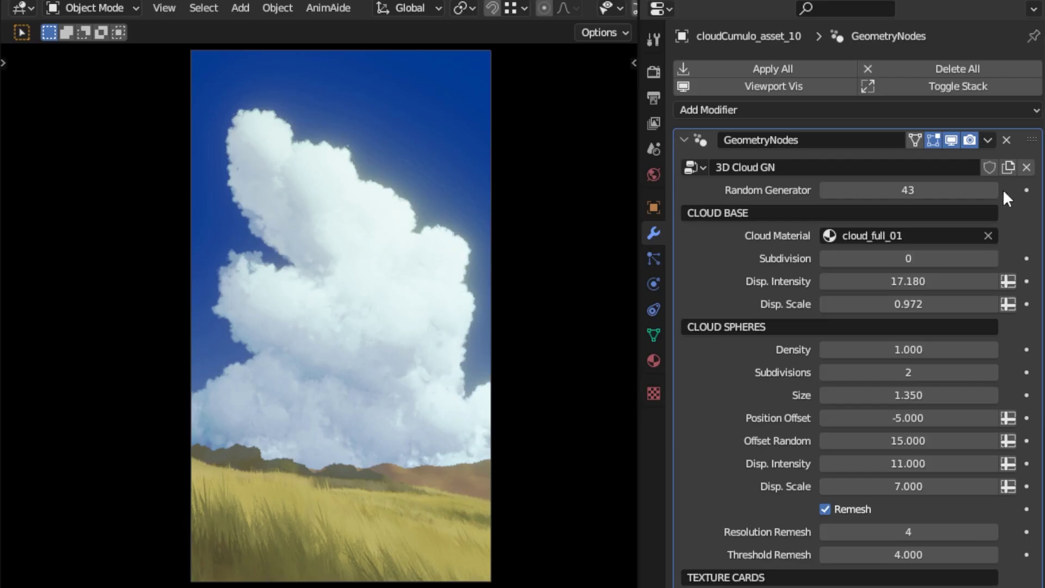
pyautogui.click(994, 186)
pyautogui.click(995, 186)
pyautogui.click(995, 186)
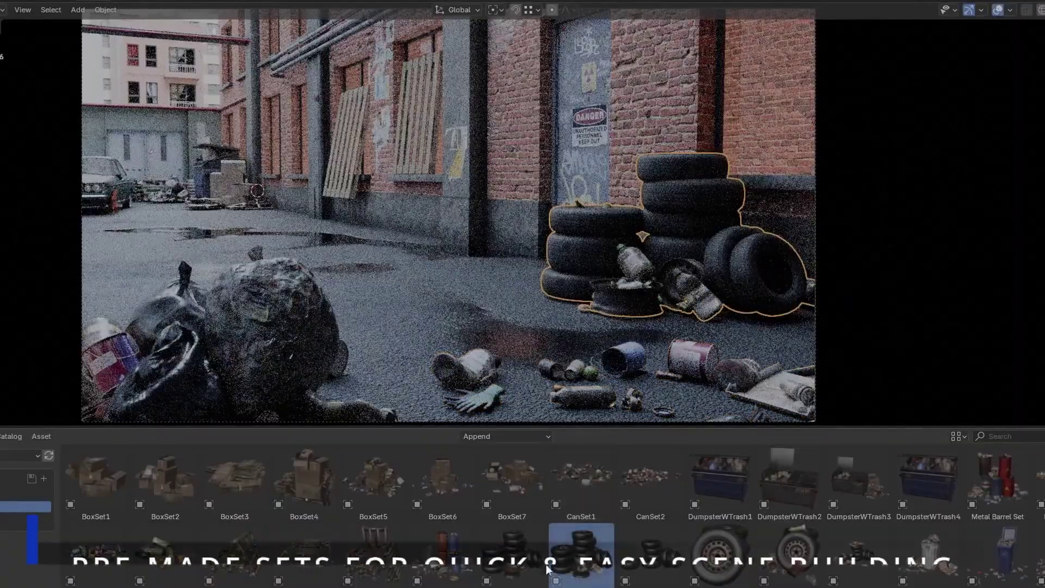
# Drag the TrashCanSet and Plastic Barrel Set assets into the alley.
pyautogui.moveTo(510, 570); pyautogui.dragTo(440, 262)
pyautogui.moveTo(456, 566); pyautogui.dragTo(240, 179)
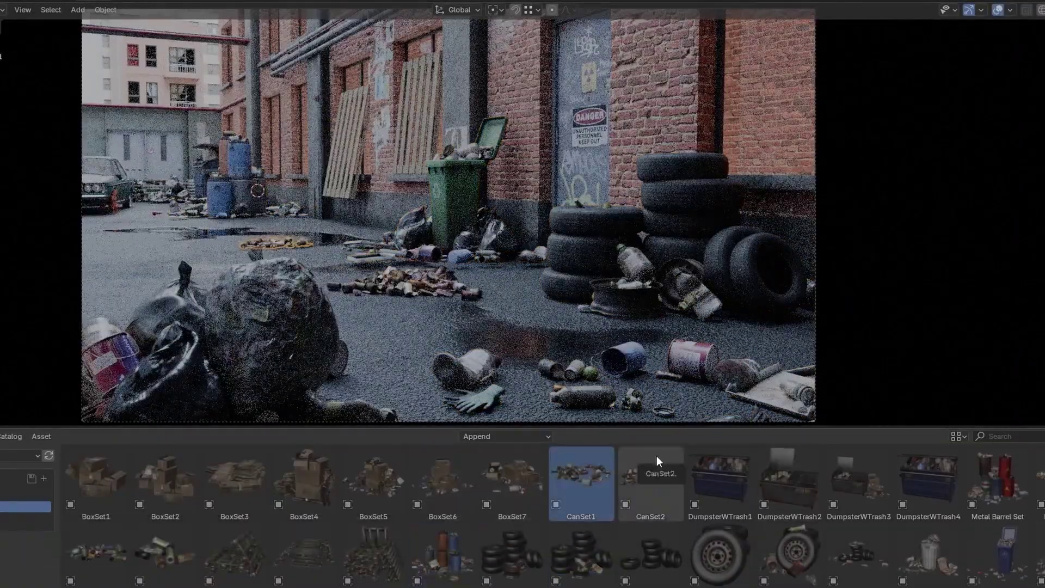
pyautogui.scroll(-2, 436, 544)
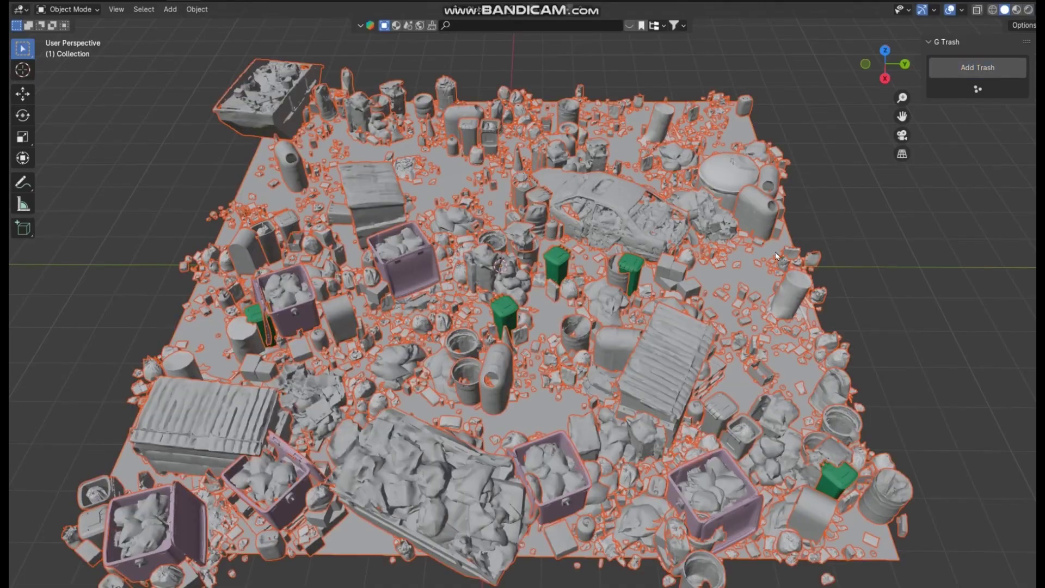
# Re-randomize the plane's trash scatter in rendered shading and turn off big and regular containers.
pyautogui.click(789, 240)
pyautogui.click(1022, 102)
pyautogui.click(1022, 103)
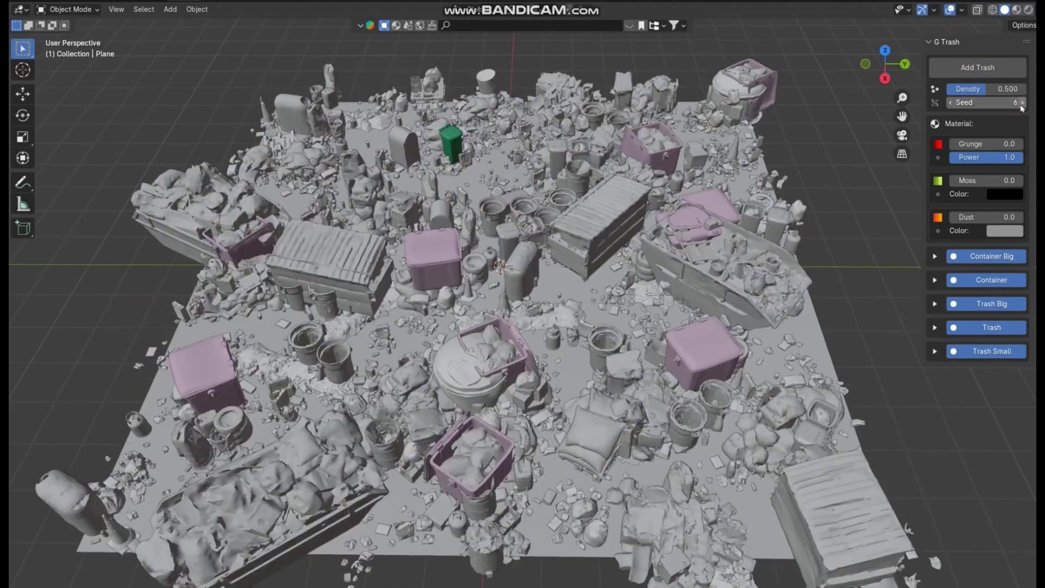
pyautogui.click(1029, 10)
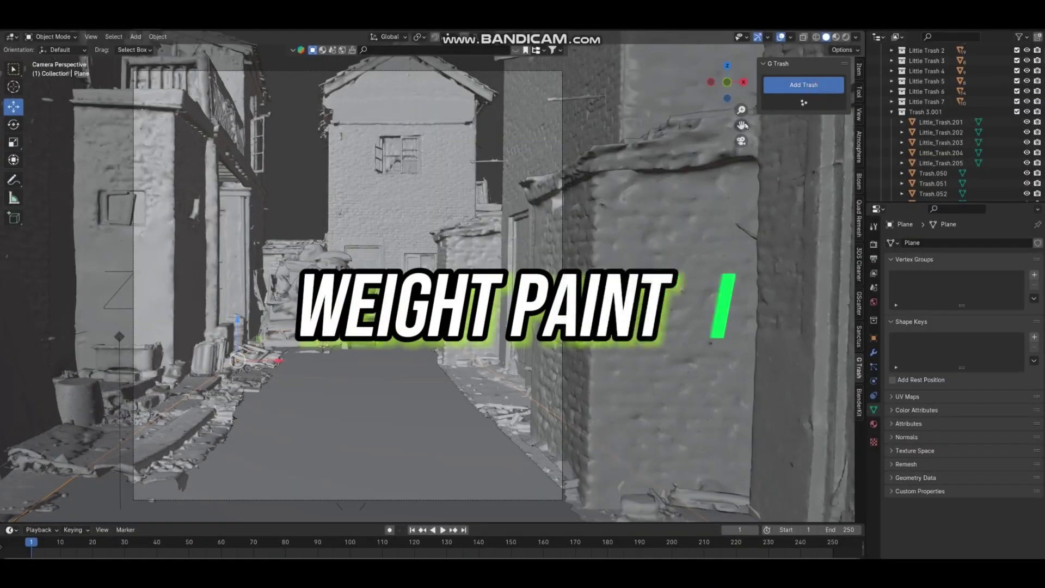
pyautogui.click(832, 241)
pyautogui.click(832, 242)
pyautogui.click(817, 261)
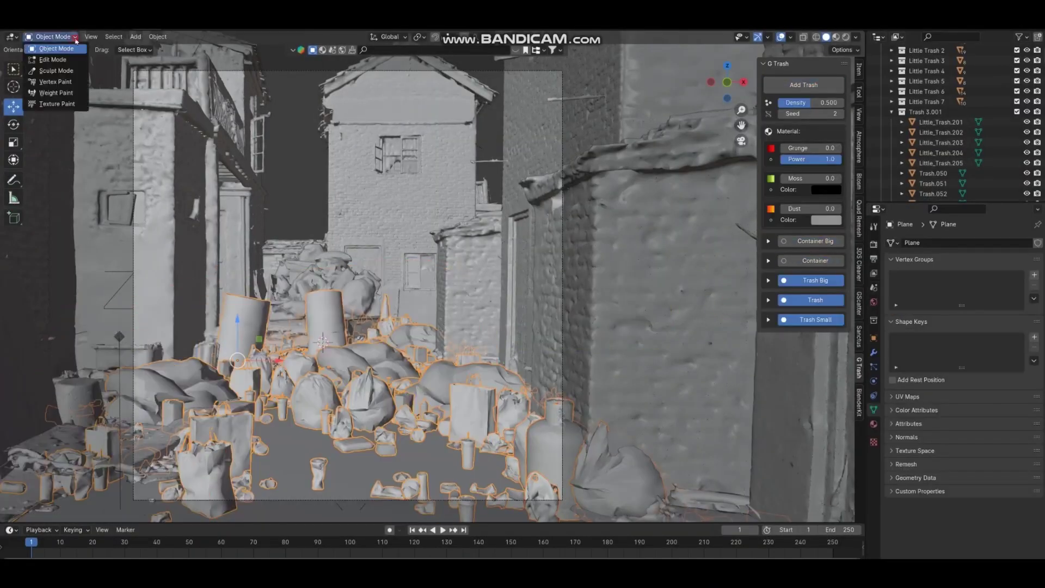
# Set the DamagePro Amount to the Group attribute and weight-paint trash along the curb.
pyautogui.click(57, 93)
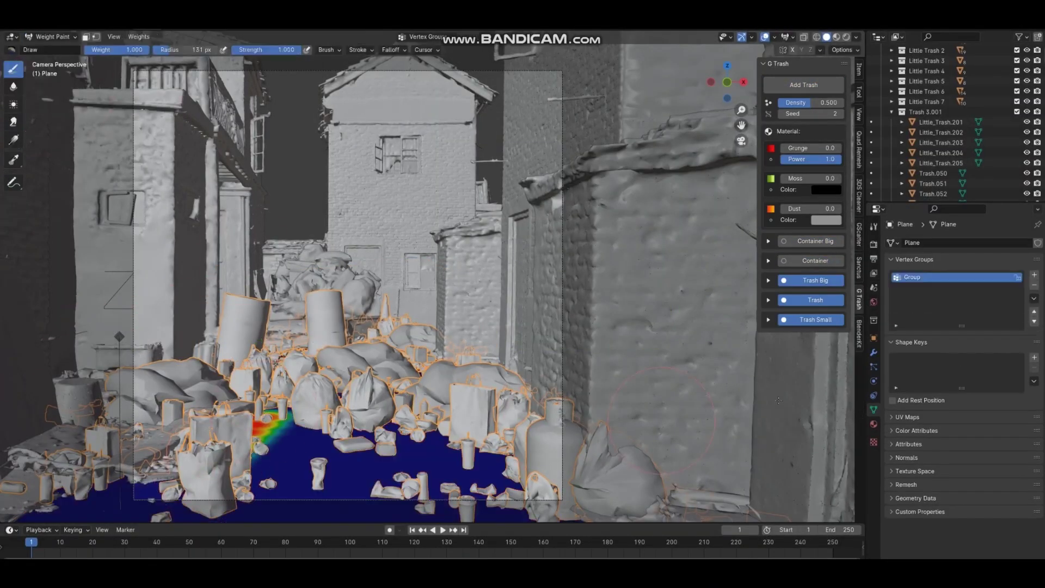
pyautogui.click(874, 353)
pyautogui.click(1024, 288)
pyautogui.click(1012, 288)
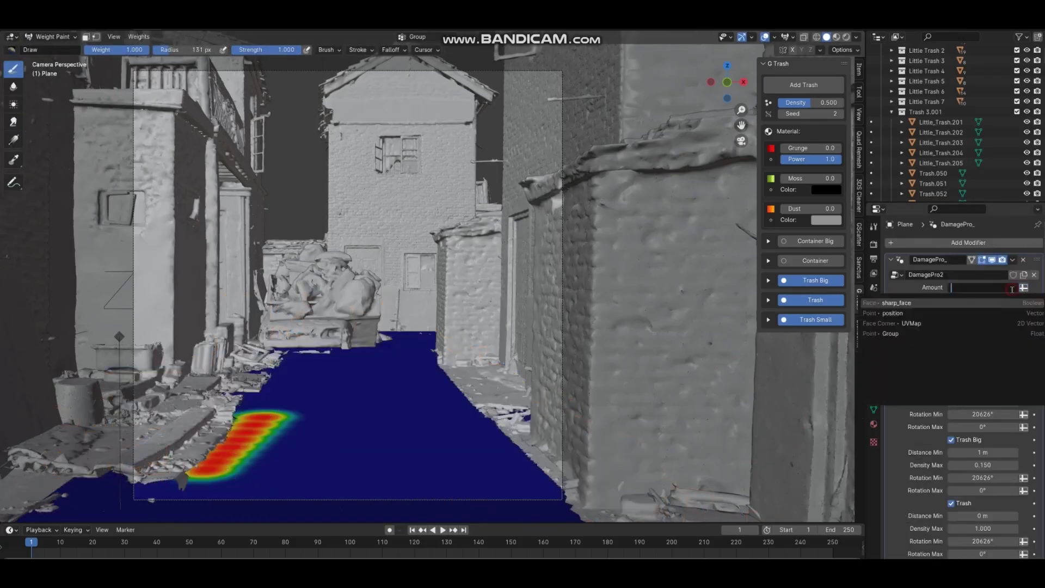
pyautogui.click(945, 335)
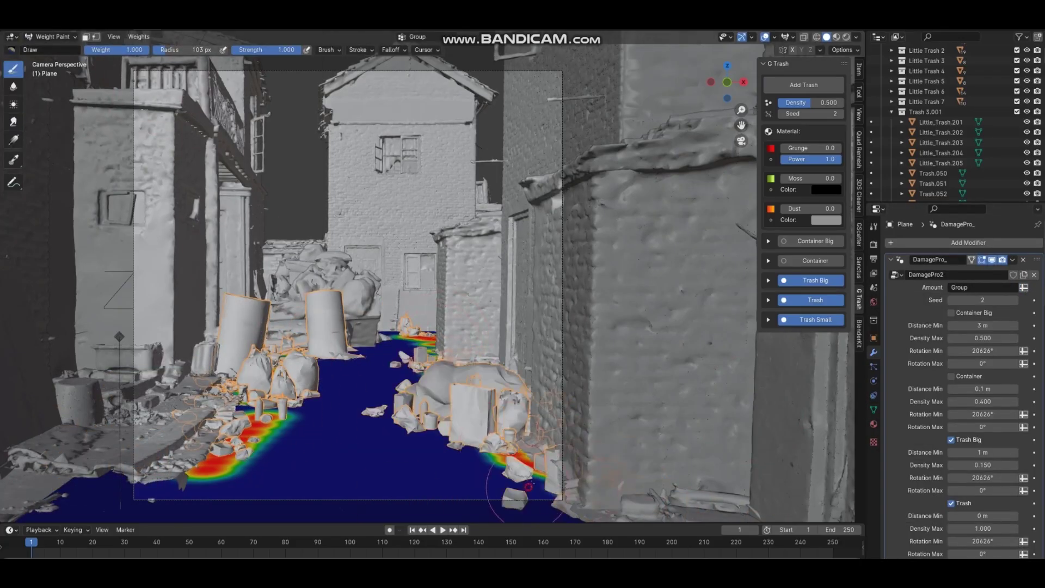
pyautogui.moveTo(240, 452); pyautogui.dragTo(223, 490)
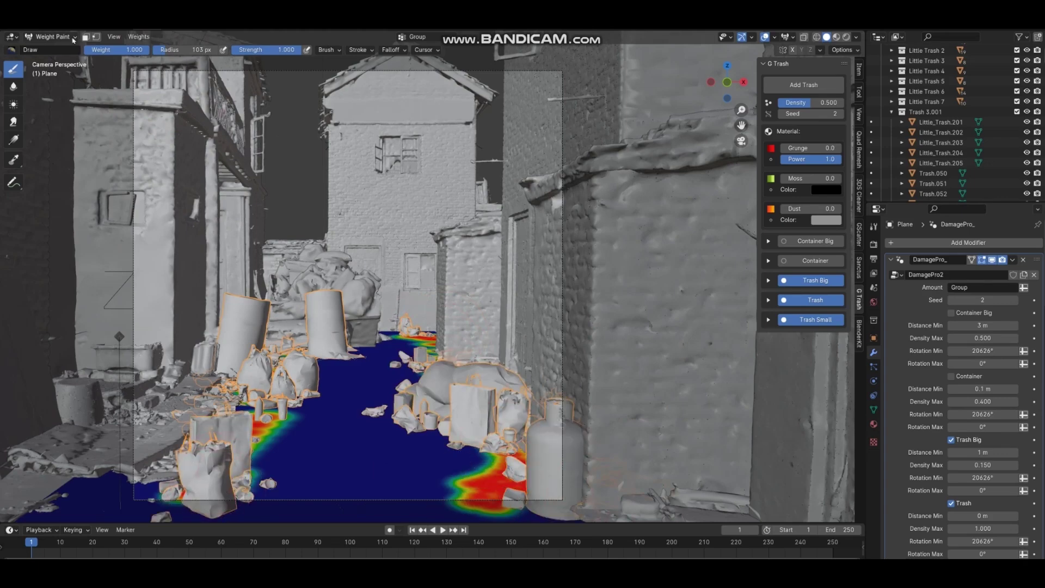
pyautogui.click(53, 37)
# Re-seed the G Trash scatter several times to try new layouts.
pyautogui.click(54, 49)
pyautogui.click(841, 114)
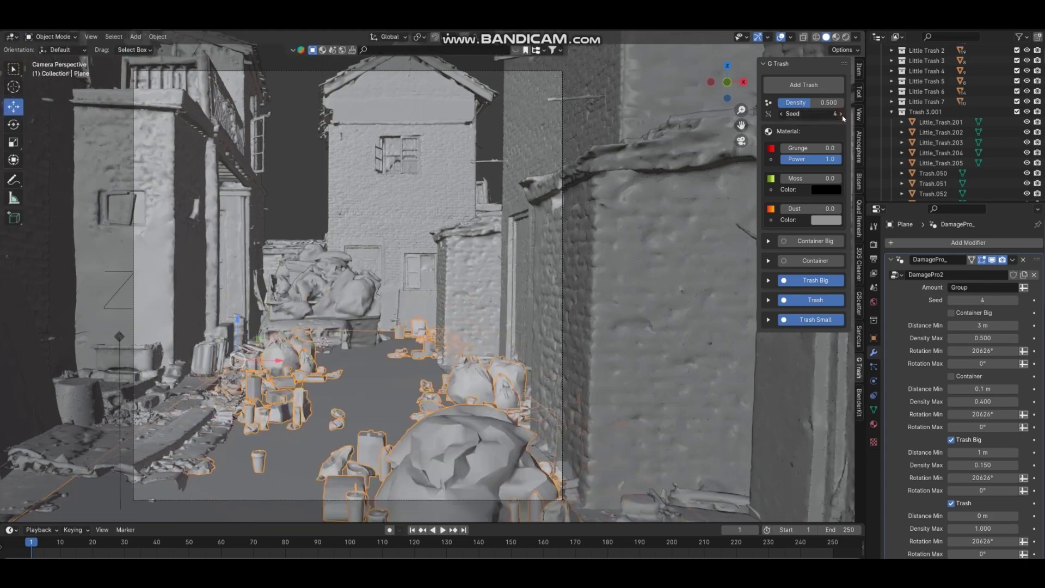
pyautogui.click(841, 114)
pyautogui.click(841, 114)
pyautogui.click(841, 113)
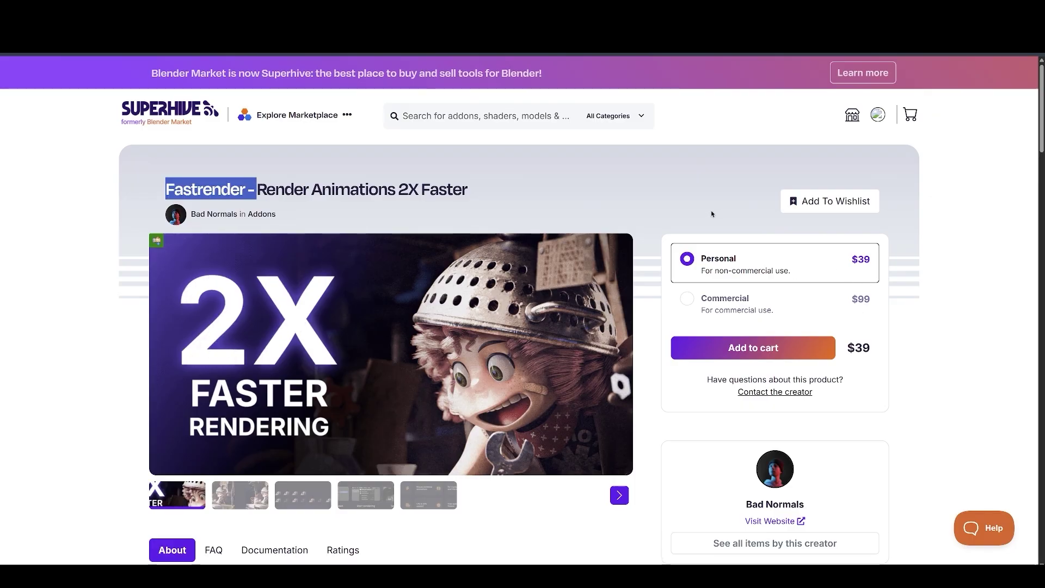
# Scroll through the Fastrender product page description.
pyautogui.scroll(-1, 693, 221)
pyautogui.scroll(-3, 689, 245)
pyautogui.scroll(-2, 685, 262)
pyautogui.scroll(-1, 683, 276)
pyautogui.scroll(-1, 683, 276)
pyautogui.scroll(-1, 680, 261)
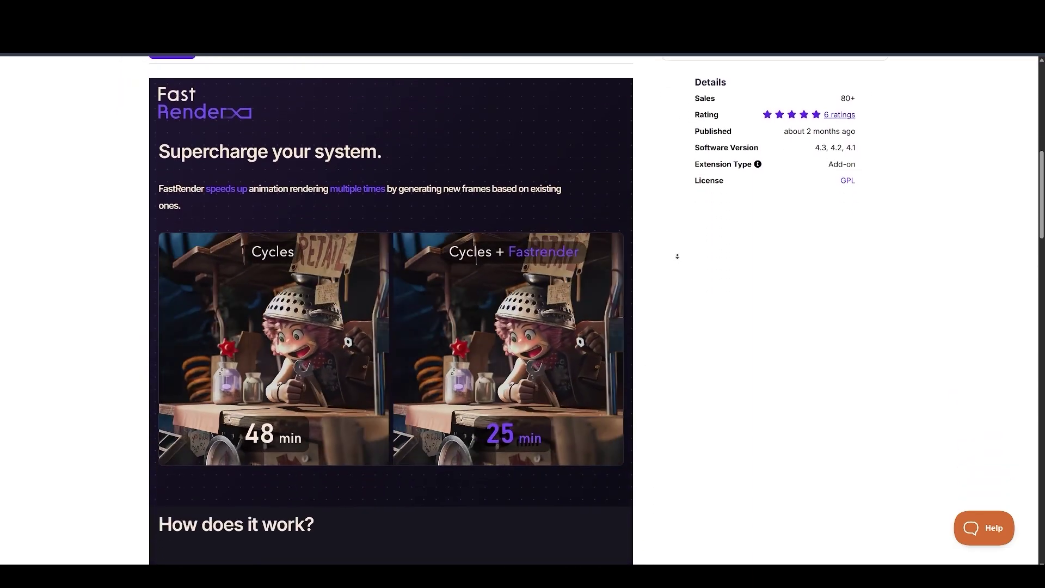
pyautogui.scroll(-1, 678, 254)
pyautogui.scroll(-1, 675, 249)
pyautogui.scroll(-1, 674, 249)
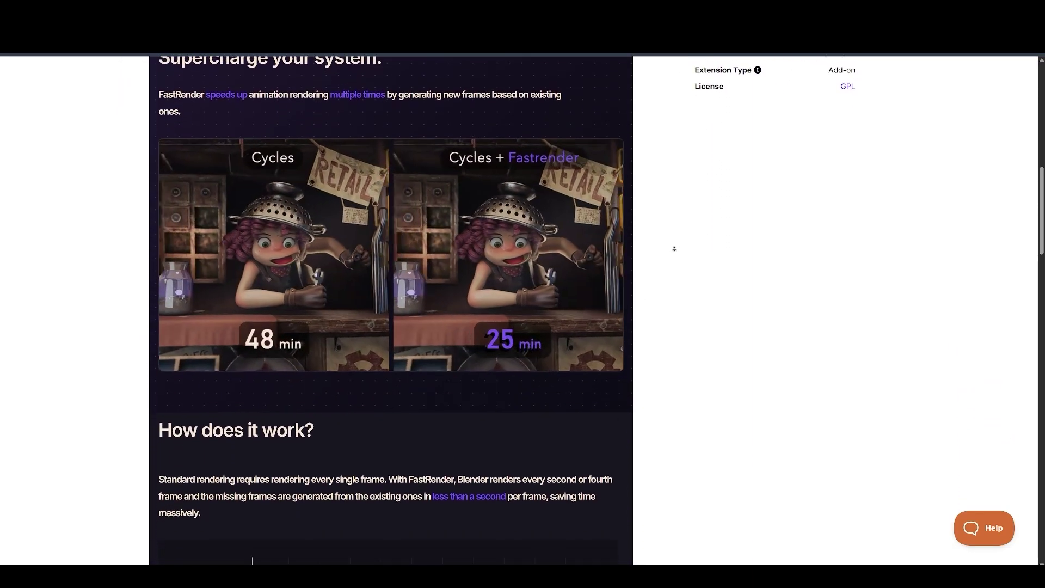
pyautogui.scroll(-1, 673, 249)
pyautogui.scroll(-1, 673, 249)
pyautogui.scroll(-1, 673, 250)
pyautogui.scroll(-1, 673, 257)
pyautogui.scroll(-1, 674, 257)
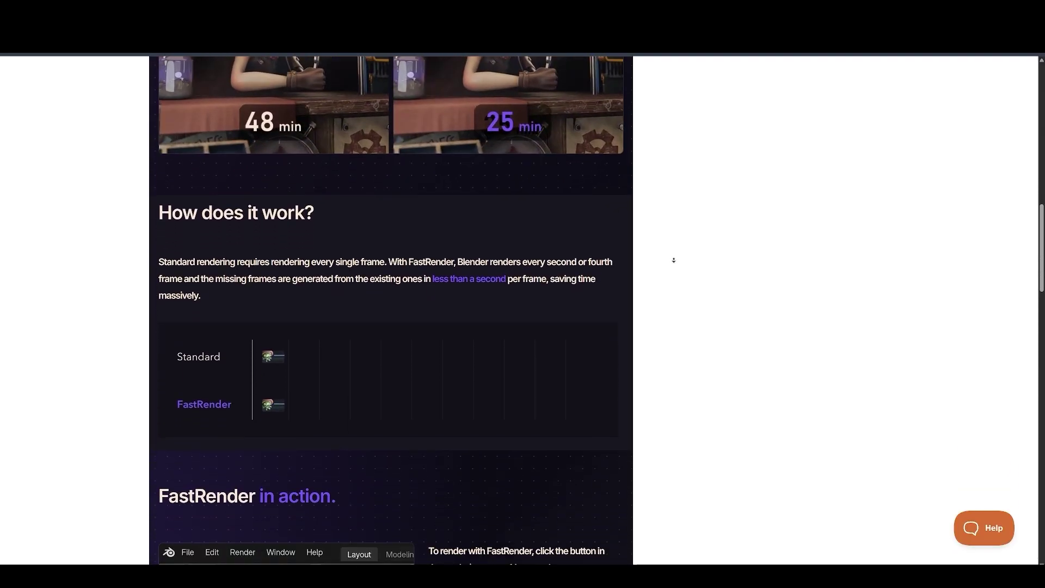
pyautogui.scroll(-1, 675, 259)
pyautogui.scroll(-1, 674, 259)
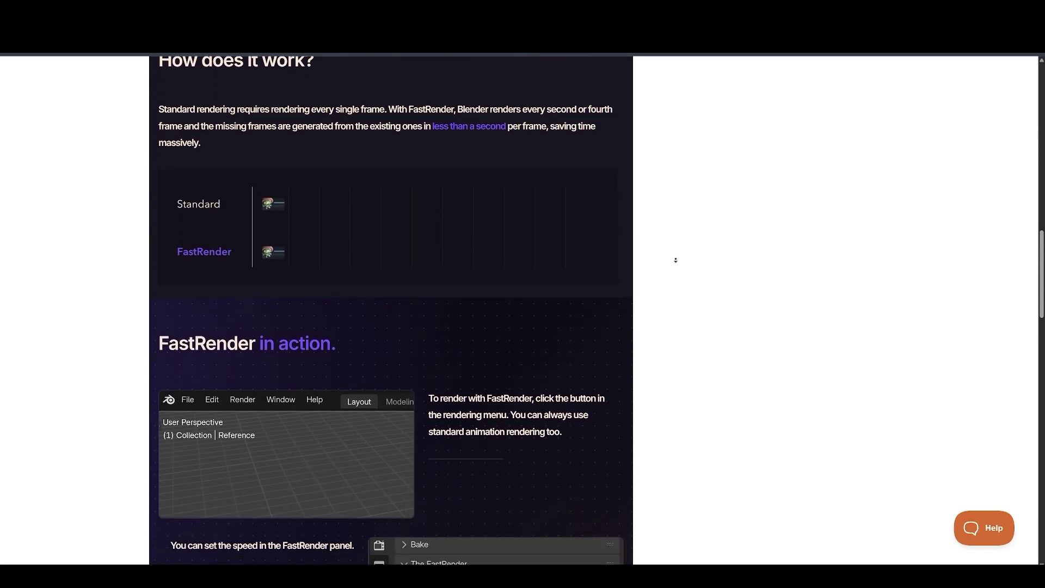
pyautogui.scroll(-1, 675, 260)
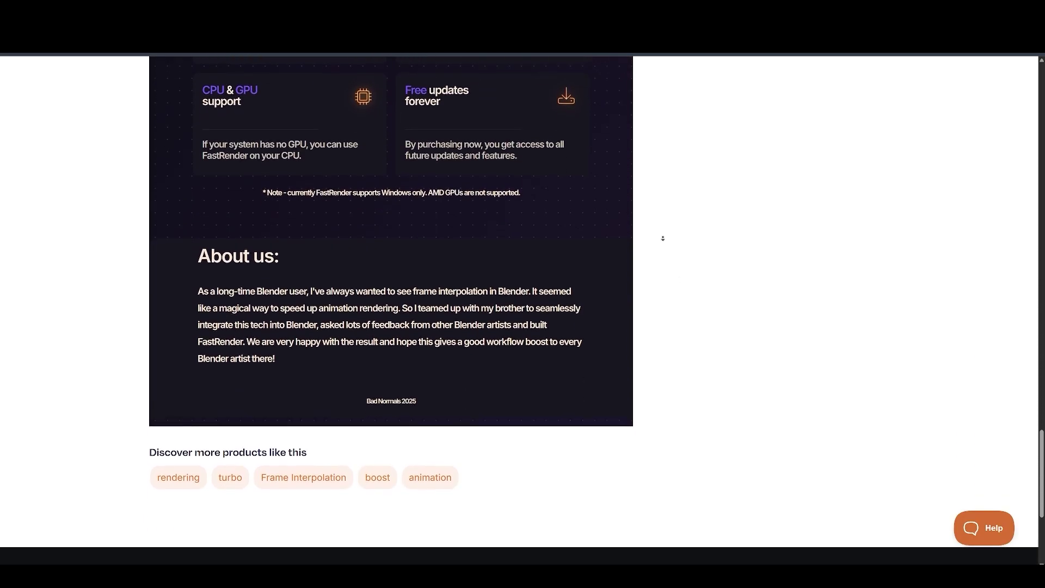
# Advance the gallery to the how-it-works slide and open the creator's store page.
pyautogui.middleClick(735, 454)
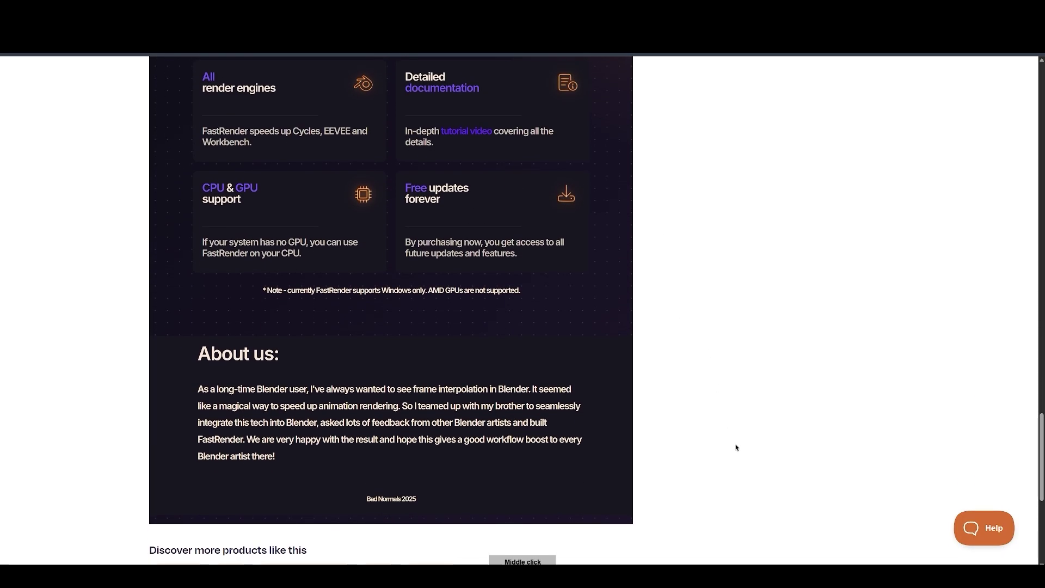
pyautogui.middleClick(767, 534)
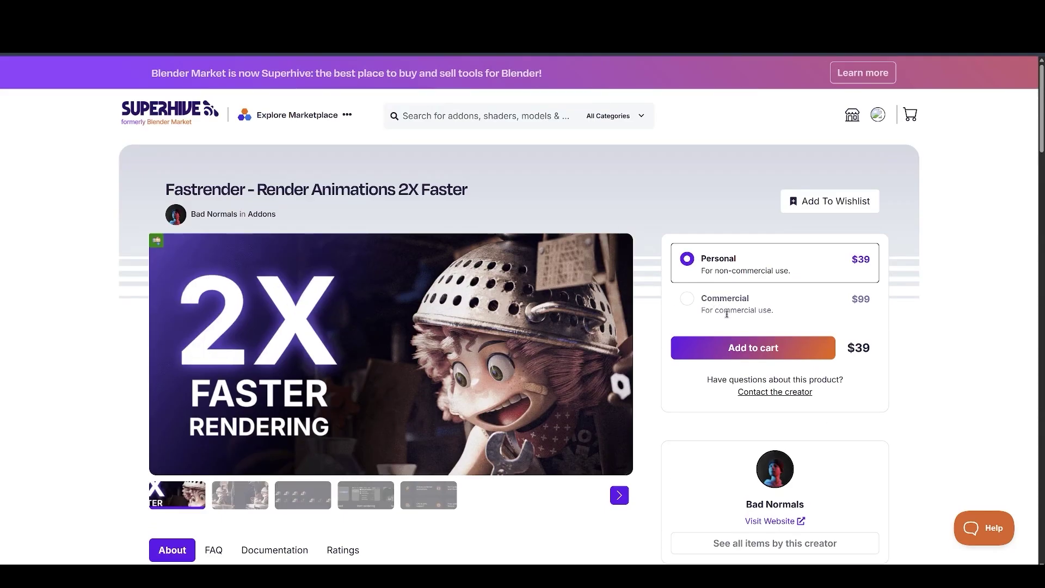
pyautogui.moveTo(581, 467); pyautogui.dragTo(522, 406)
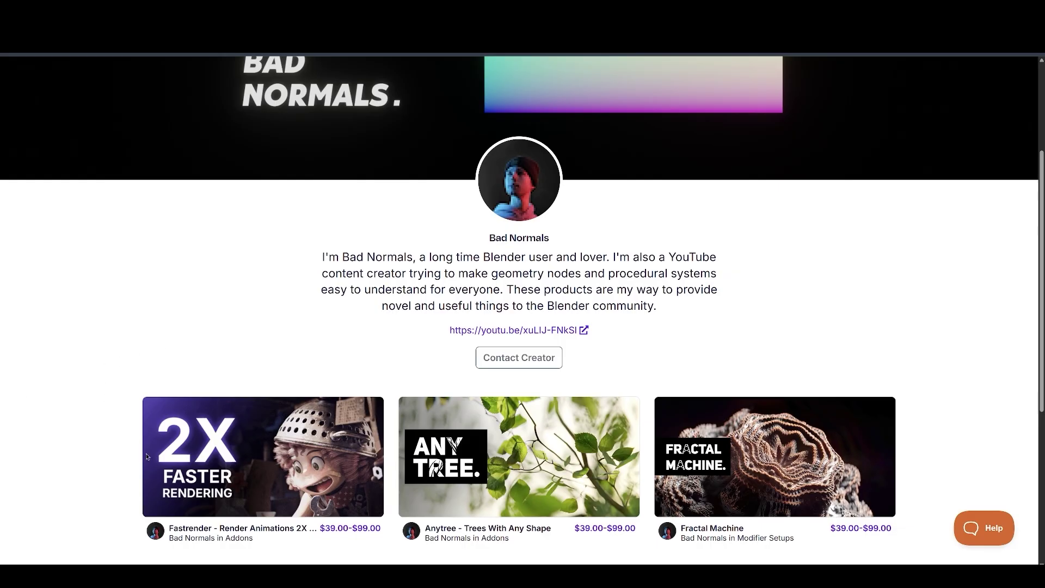
pyautogui.middleClick(104, 392)
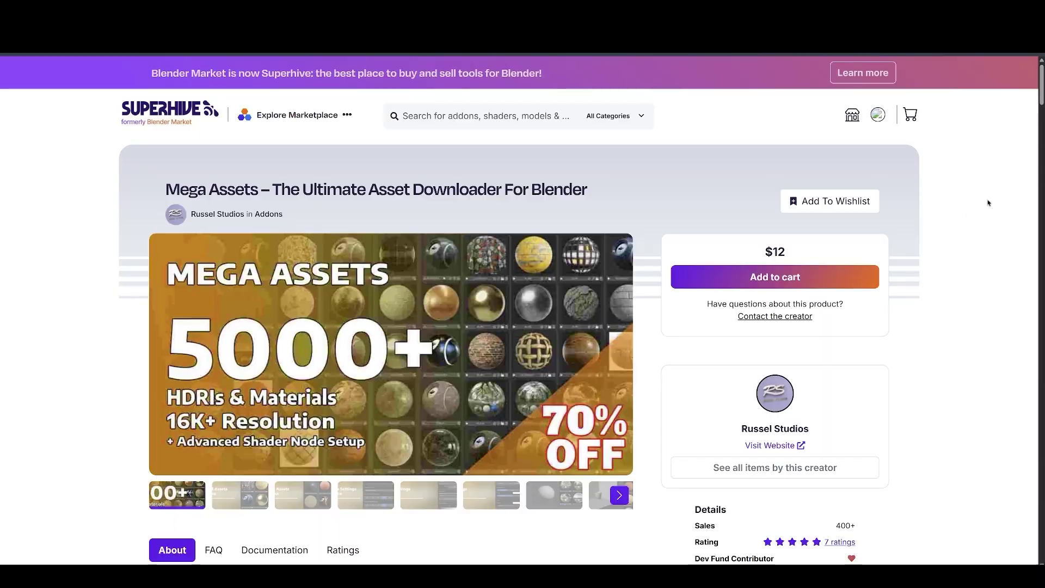
# Scroll through the rest of the Mega Assets product page.
pyautogui.scroll(-5, 985, 212)
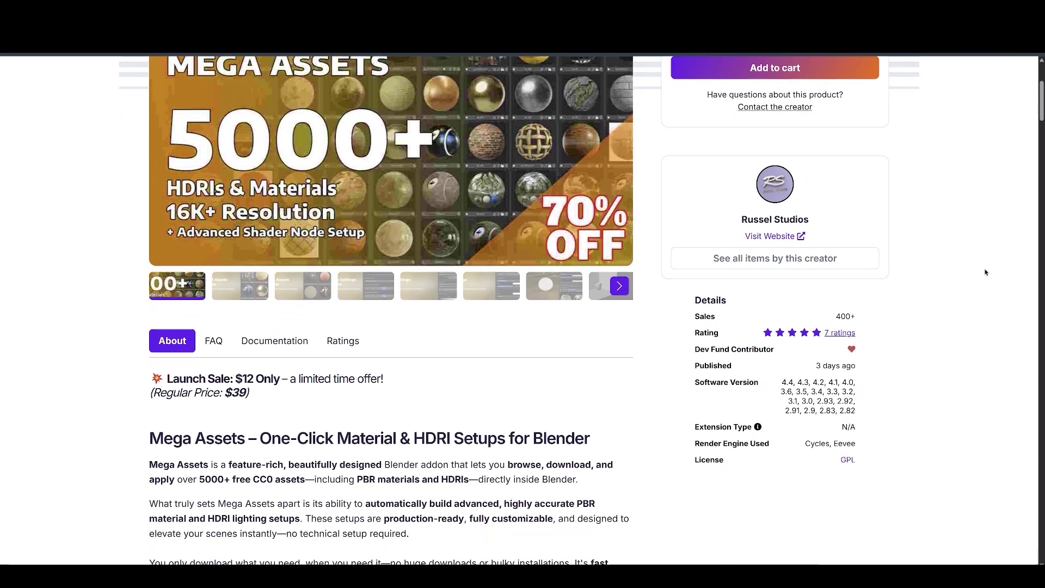
pyautogui.scroll(-3, 986, 270)
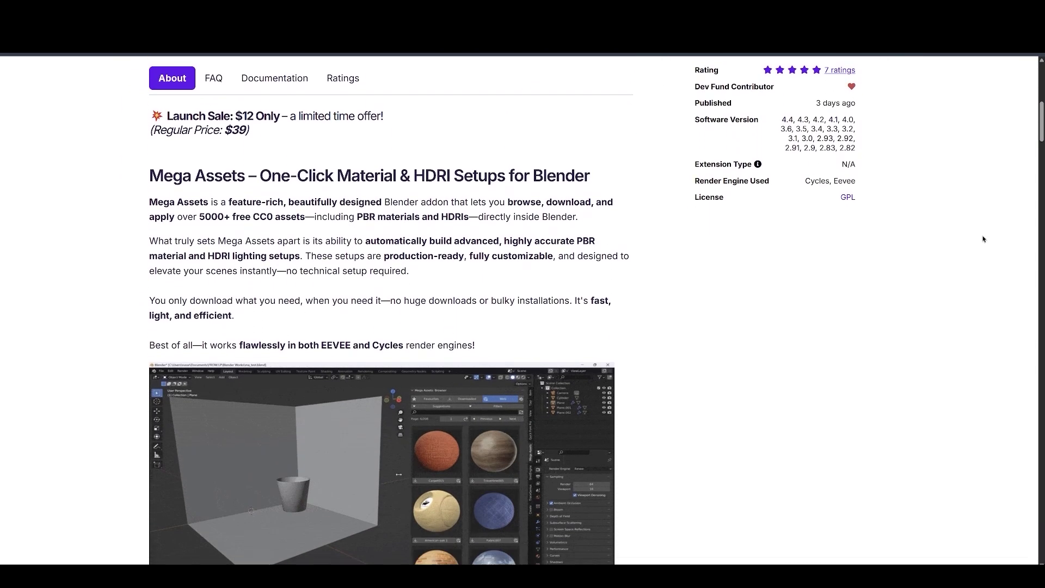
pyautogui.scroll(-1, 984, 250)
pyautogui.scroll(-1, 984, 259)
pyautogui.scroll(-1, 985, 260)
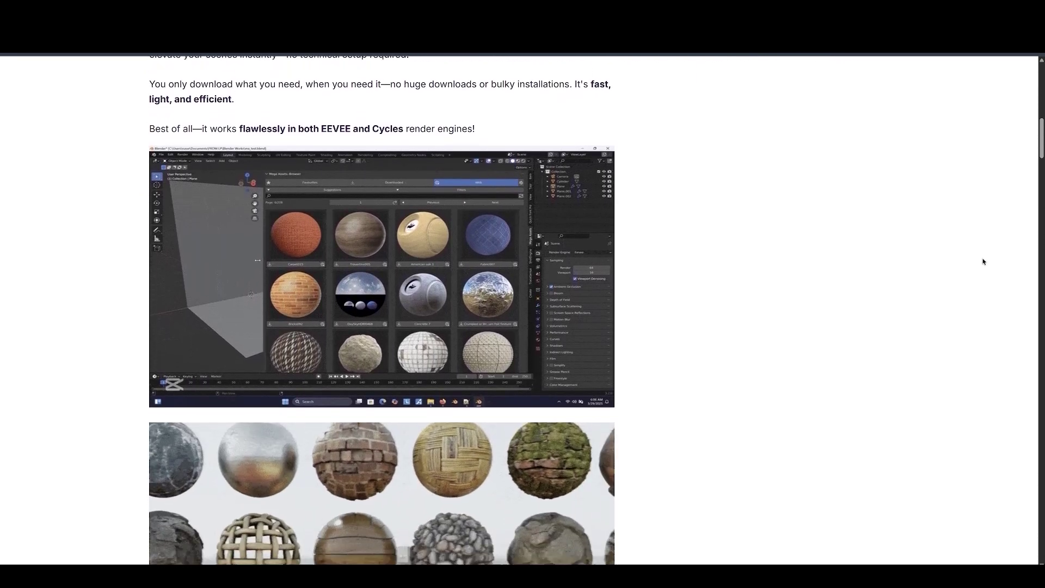
pyautogui.scroll(-1, 984, 259)
pyautogui.scroll(-1, 983, 259)
pyautogui.scroll(-2, 983, 272)
pyautogui.scroll(-3, 982, 283)
pyautogui.scroll(-1, 980, 262)
pyautogui.scroll(-1, 980, 259)
pyautogui.scroll(-1, 980, 256)
pyautogui.scroll(-1, 980, 253)
pyautogui.scroll(-1, 980, 250)
pyautogui.scroll(-1, 980, 250)
pyautogui.scroll(-2, 980, 272)
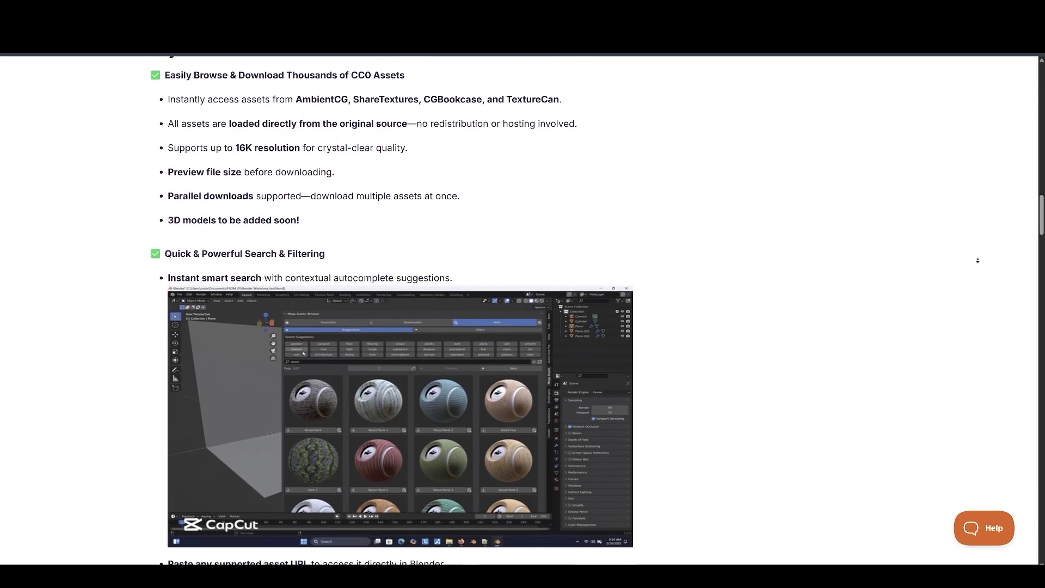
pyautogui.scroll(-1, 977, 256)
pyautogui.scroll(-1, 976, 248)
pyautogui.scroll(-1, 977, 245)
pyautogui.scroll(-1, 977, 242)
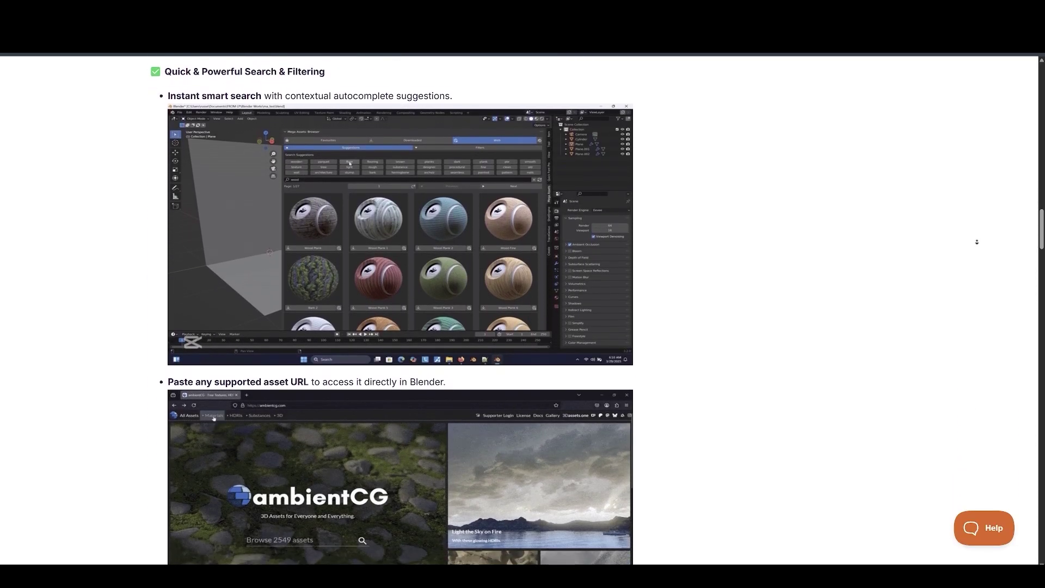
pyautogui.scroll(-1, 978, 242)
pyautogui.scroll(-1, 977, 242)
pyautogui.scroll(-1, 978, 243)
pyautogui.scroll(-1, 977, 244)
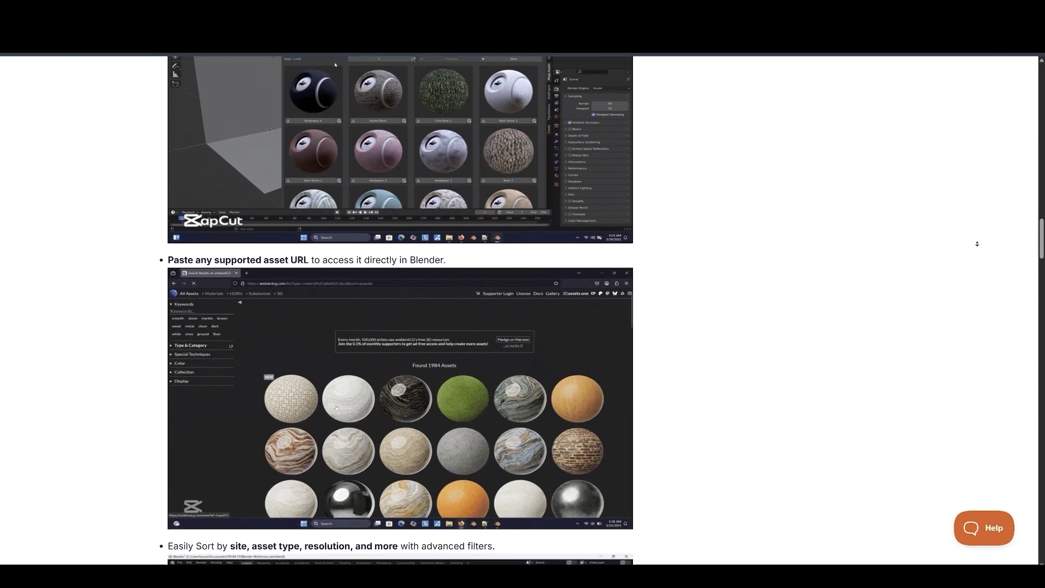
pyautogui.scroll(-1, 978, 245)
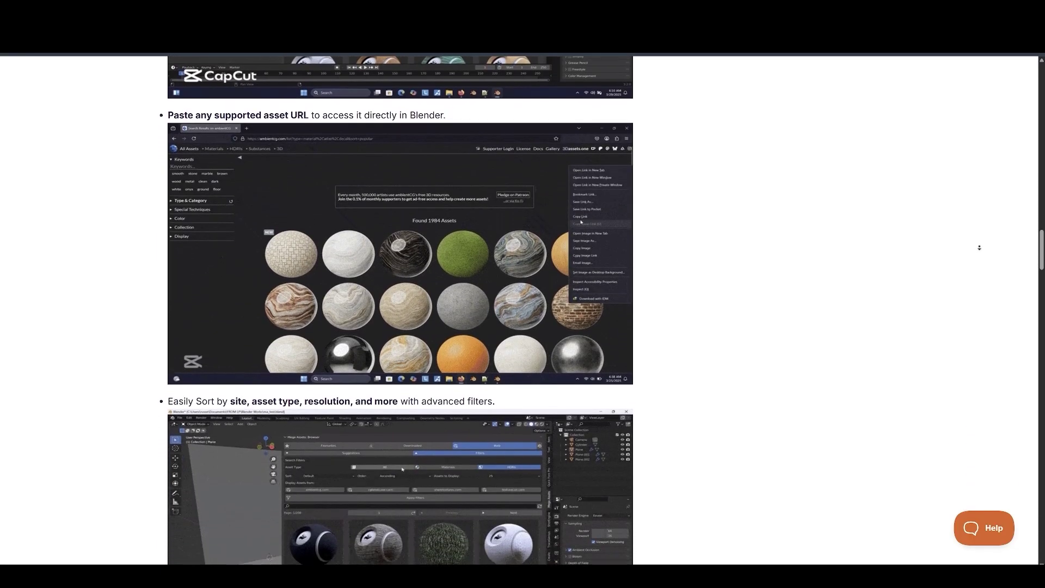
pyautogui.scroll(-1, 978, 245)
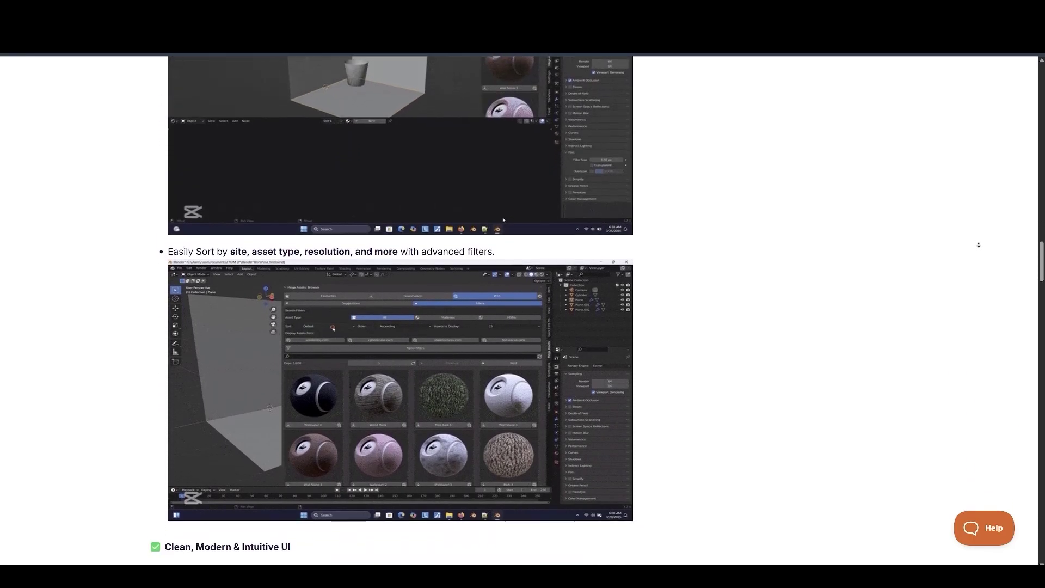
pyautogui.scroll(-1, 977, 243)
pyautogui.scroll(-1, 978, 245)
pyautogui.scroll(-1, 978, 247)
pyautogui.scroll(-1, 980, 251)
pyautogui.scroll(-2, 980, 256)
pyautogui.scroll(-3, 980, 262)
pyautogui.scroll(-3, 980, 267)
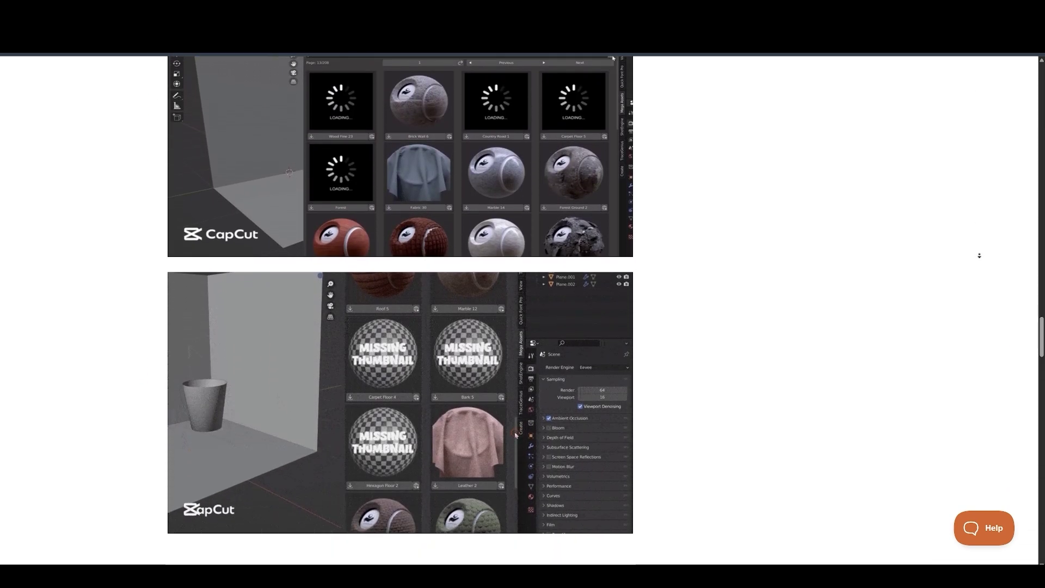
pyautogui.scroll(-3, 980, 256)
pyautogui.scroll(-1, 980, 256)
pyautogui.scroll(-1, 980, 272)
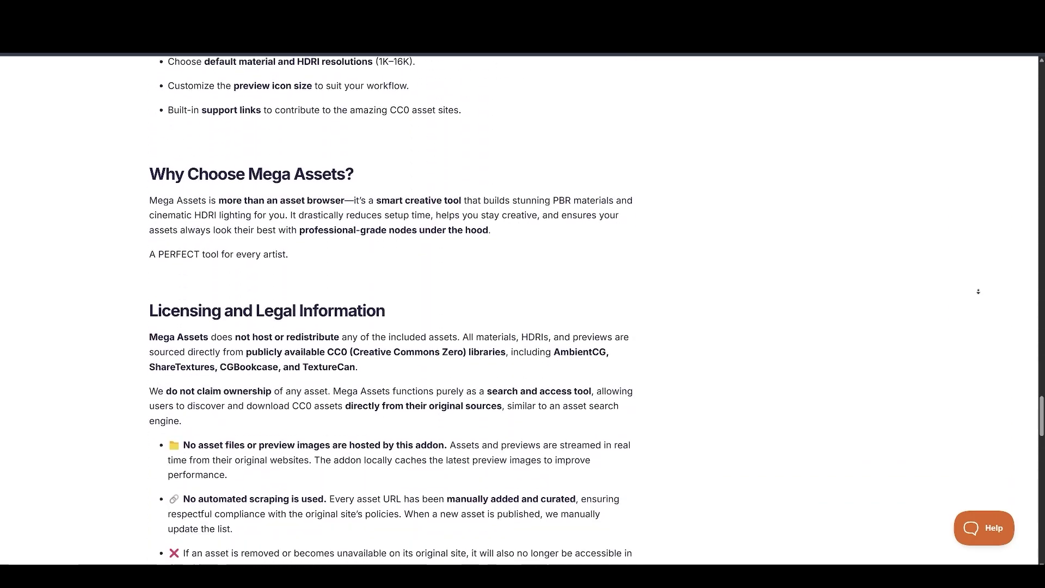
pyautogui.scroll(-3, 978, 282)
# Open True-VFX's Trueworld | Bundle product page.
pyautogui.scroll(2, 975, 294)
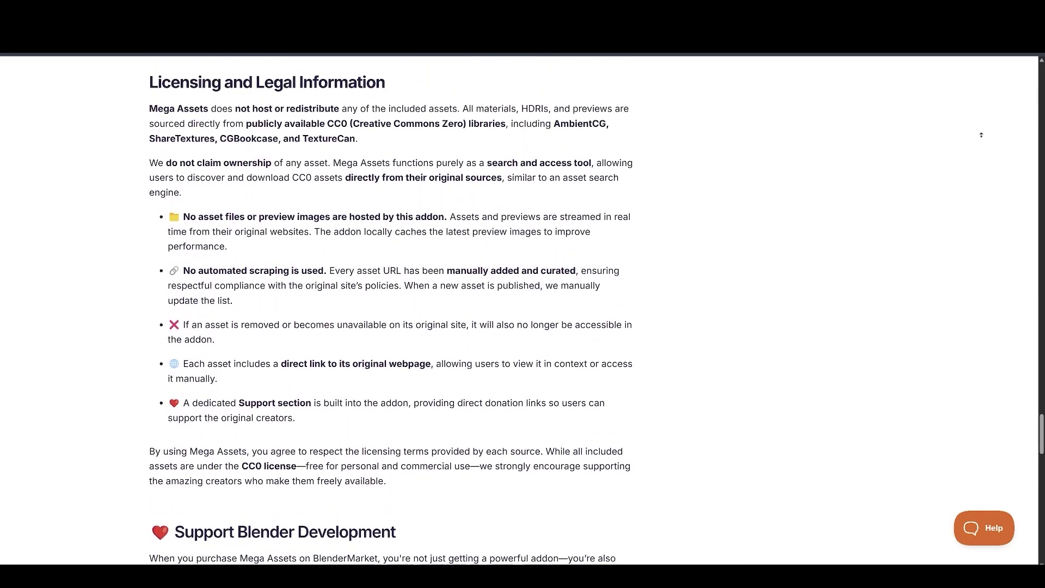
pyautogui.scroll(-1, 971, 309)
pyautogui.middleClick(947, 281)
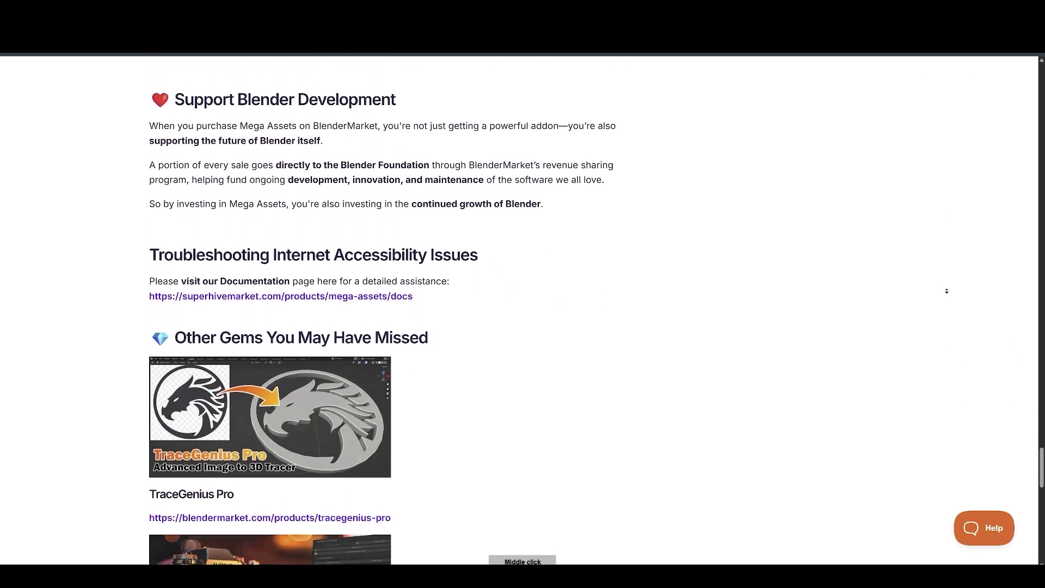
pyautogui.middleClick(897, 95)
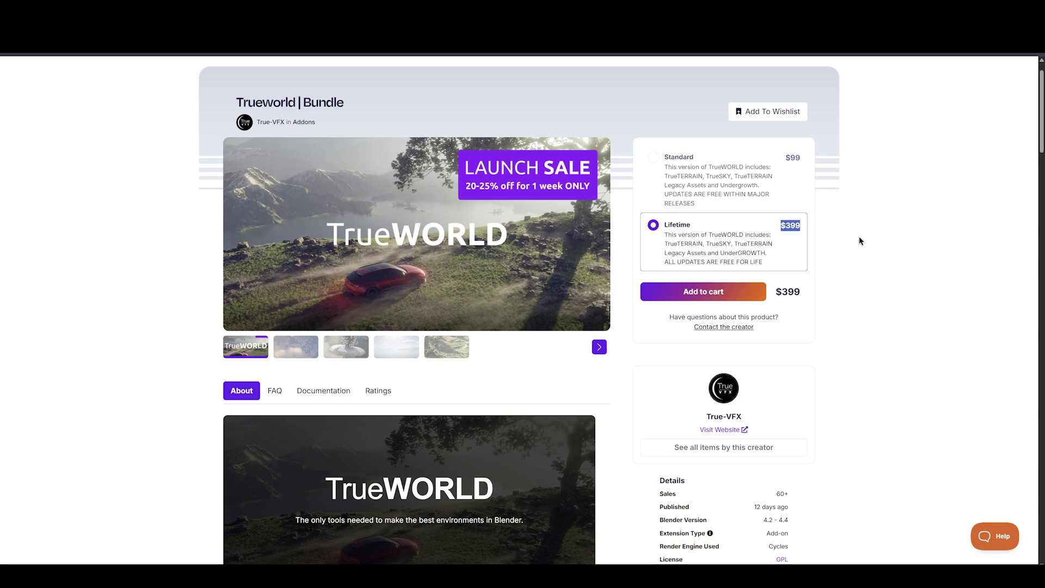
# Scroll into the Trueworld Bundle description and deselect its paragraph.
pyautogui.scroll(-5, 887, 289)
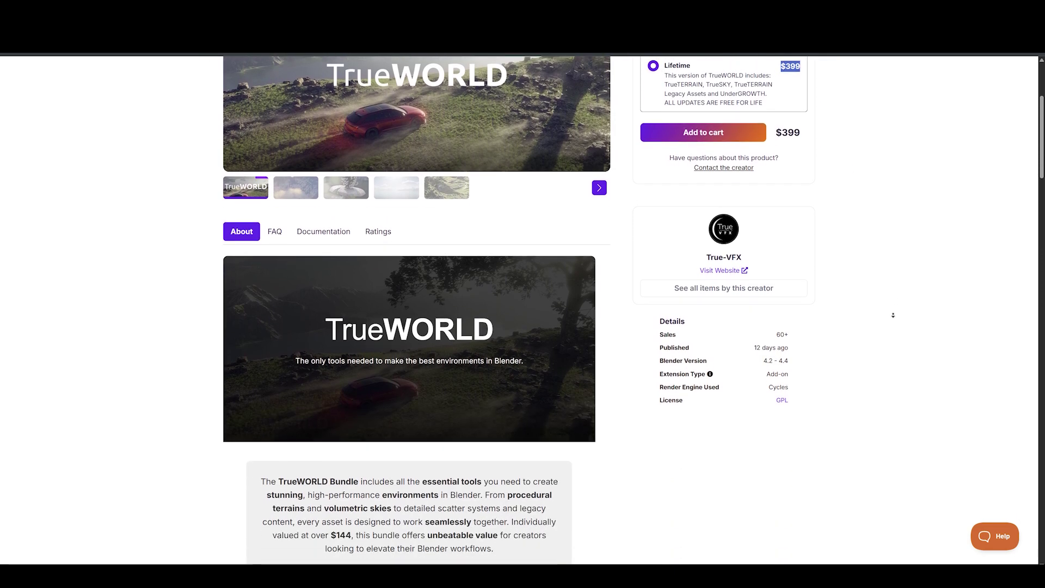
pyautogui.scroll(-1, 882, 284)
pyautogui.scroll(-3, 893, 316)
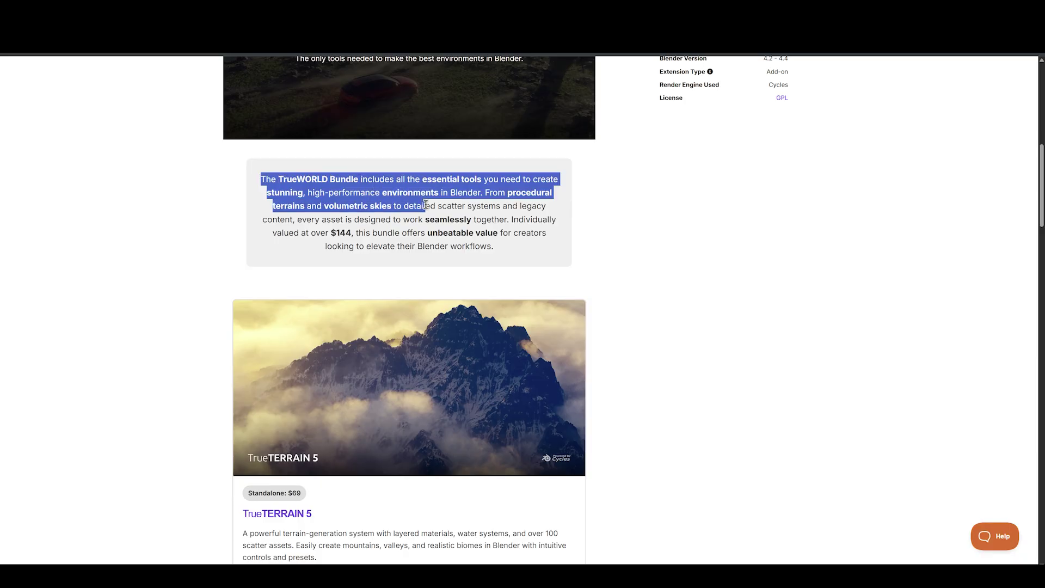
pyautogui.click(620, 253)
# Scroll down through the bundle contents, coupons and pricing cards.
pyautogui.scroll(-4, 692, 250)
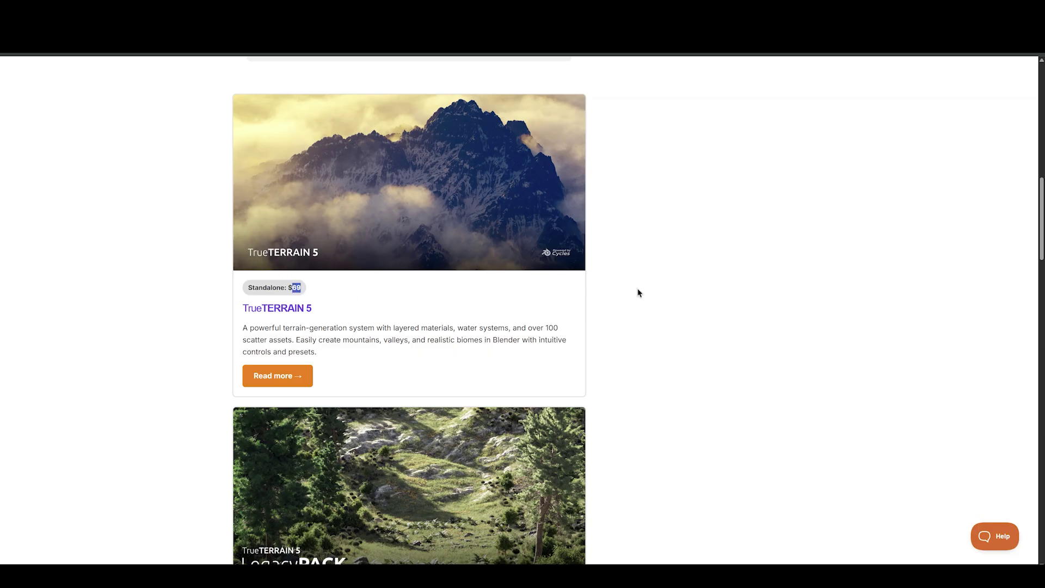
pyautogui.scroll(-4, 720, 234)
pyautogui.scroll(-2, 720, 233)
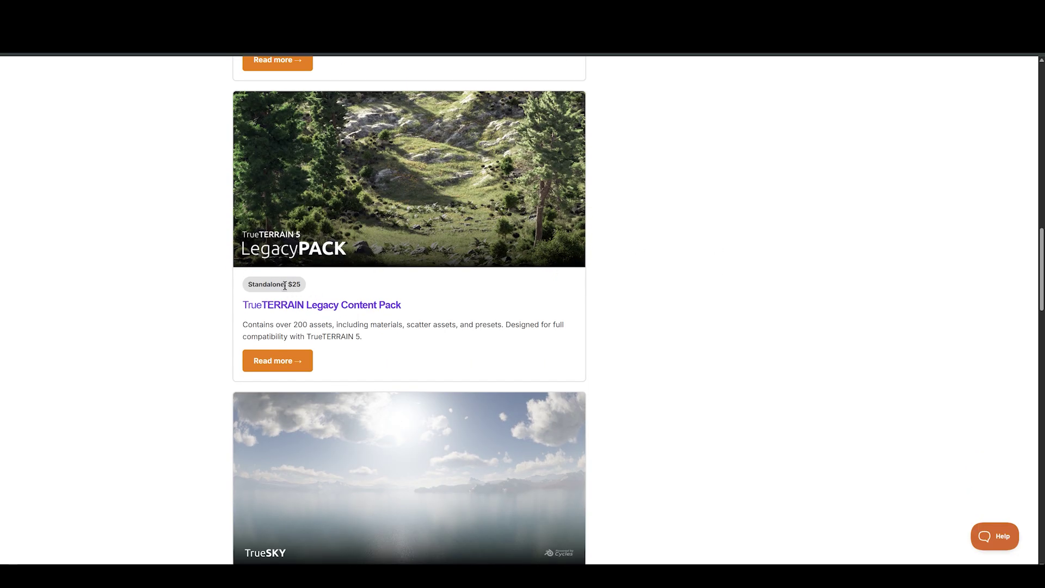
pyautogui.scroll(-6, 688, 368)
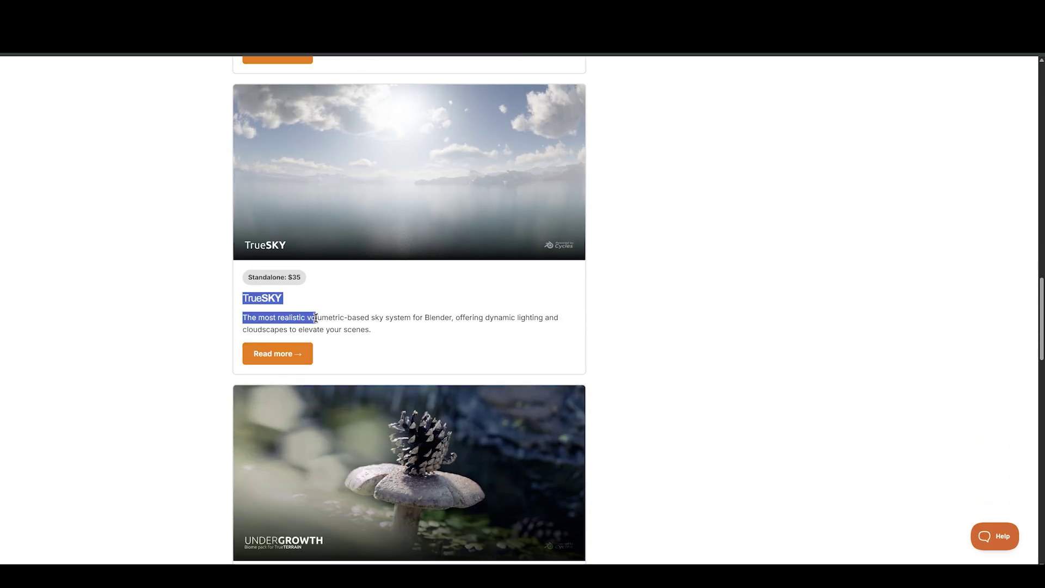
pyautogui.scroll(-4, 678, 322)
pyautogui.scroll(-3, 688, 359)
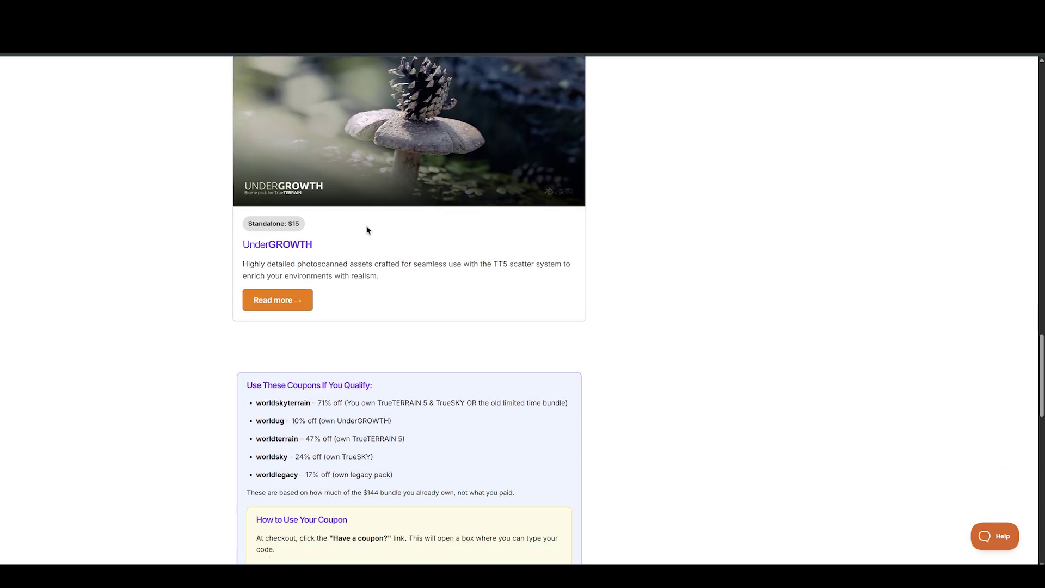
pyautogui.scroll(-2, 692, 324)
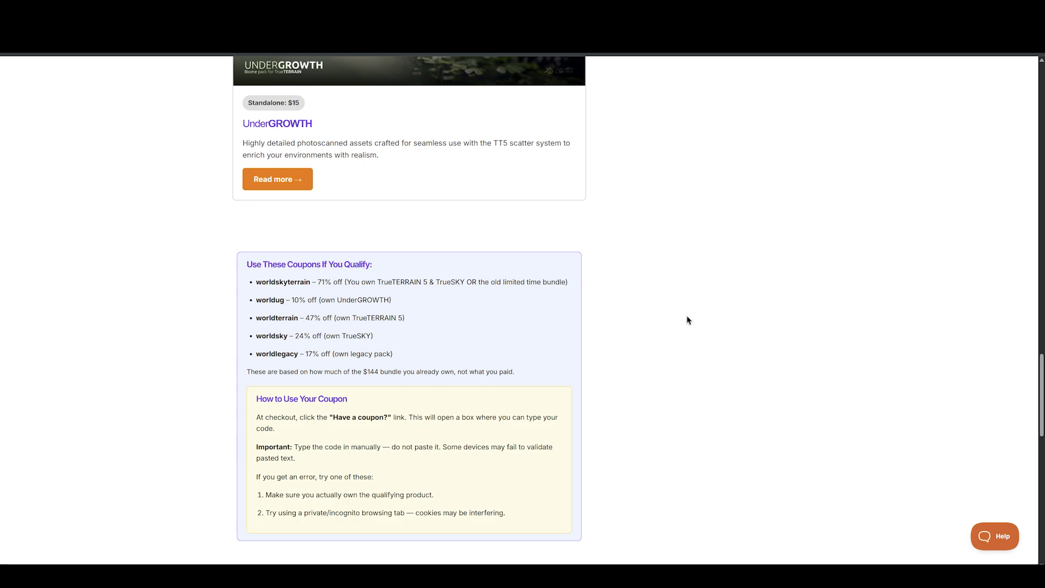
pyautogui.scroll(-1, 708, 370)
pyautogui.scroll(-2, 749, 332)
pyautogui.scroll(-2, 767, 431)
pyautogui.scroll(-1, 773, 408)
pyautogui.scroll(-1, 739, 357)
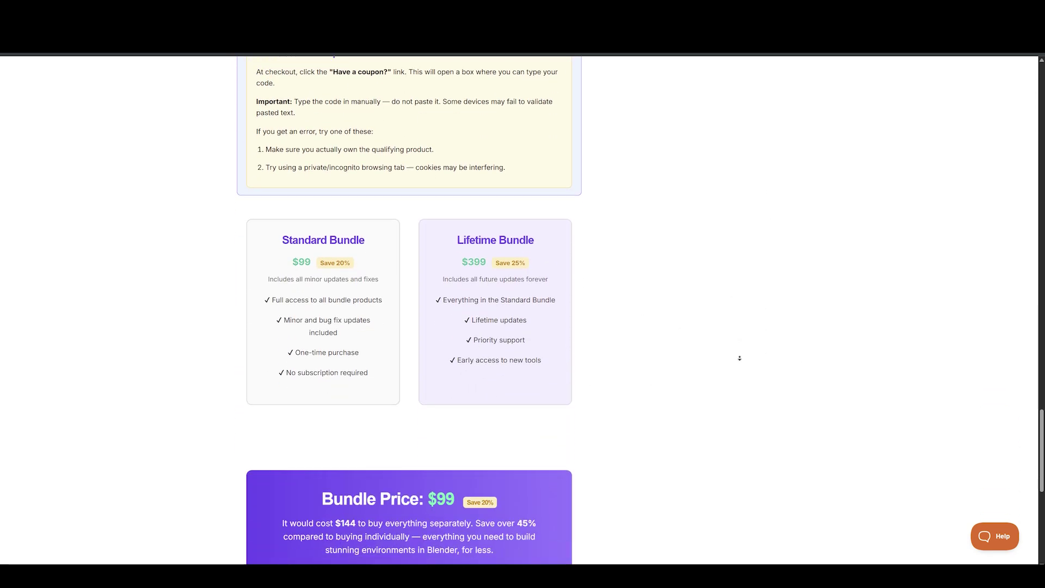
pyautogui.scroll(-4, 750, 365)
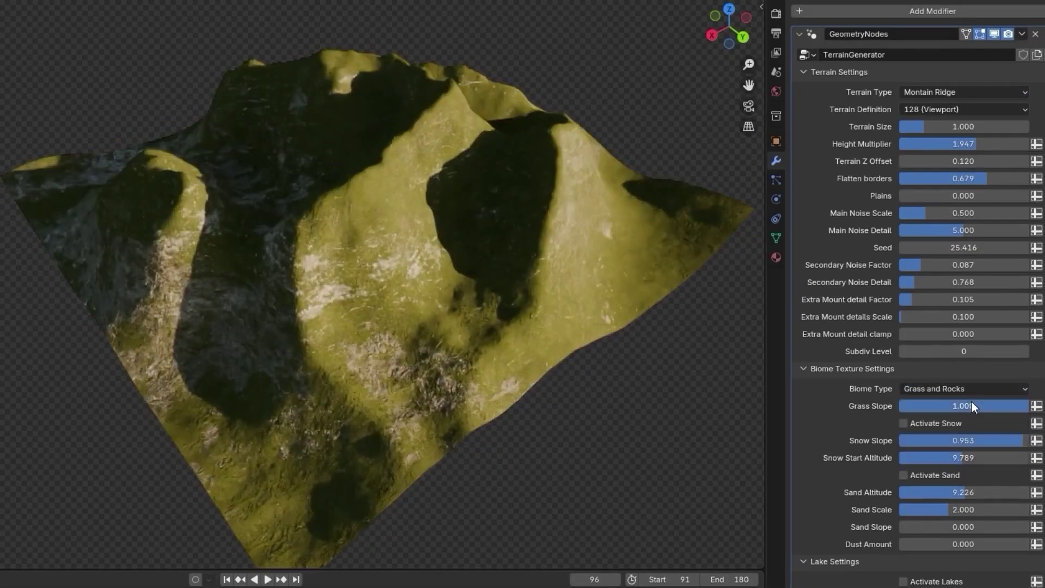
# Lower Grass Slope to 0.405, enable Activate Snow and adjust the snow slider.
pyautogui.scroll(-2, 979, 404)
pyautogui.moveTo(972, 351); pyautogui.dragTo(952, 351)
pyautogui.click(942, 368)
pyautogui.moveTo(1016, 401)
pyautogui.mouseDown()
pyautogui.moveTo(1026, 403)
pyautogui.moveTo(906, 384)
pyautogui.mouseUp()
# Enable Activate Tree Scattering for fir trees and adjust its slider.
pyautogui.scroll(-8, 904, 384)
pyautogui.click(904, 407)
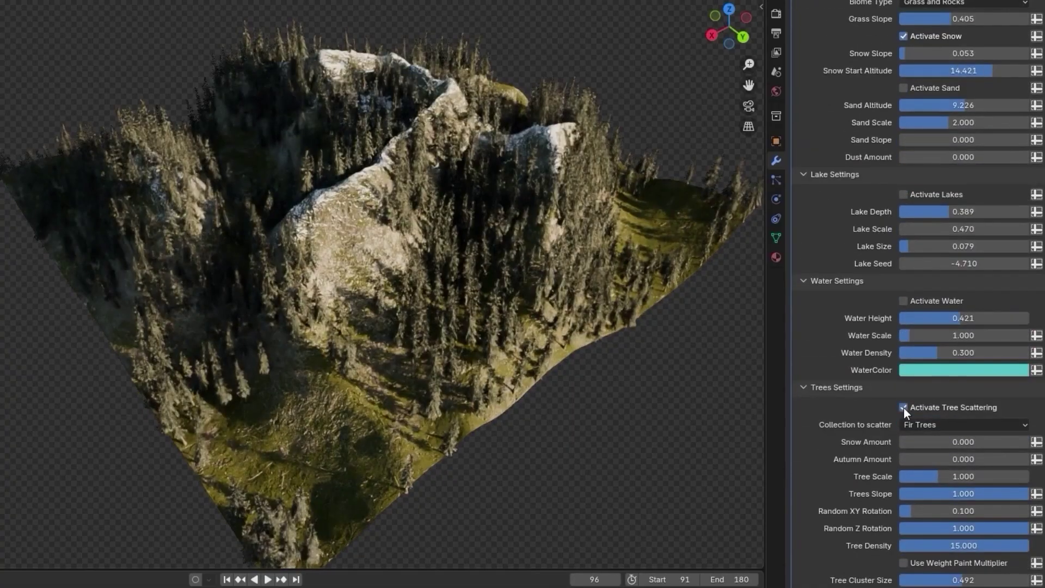
pyautogui.scroll(-5, 946, 419)
pyautogui.moveTo(938, 502); pyautogui.dragTo(921, 504)
# Enable Activate Water and Activate Sand on the terrain.
pyautogui.scroll(5, 901, 298)
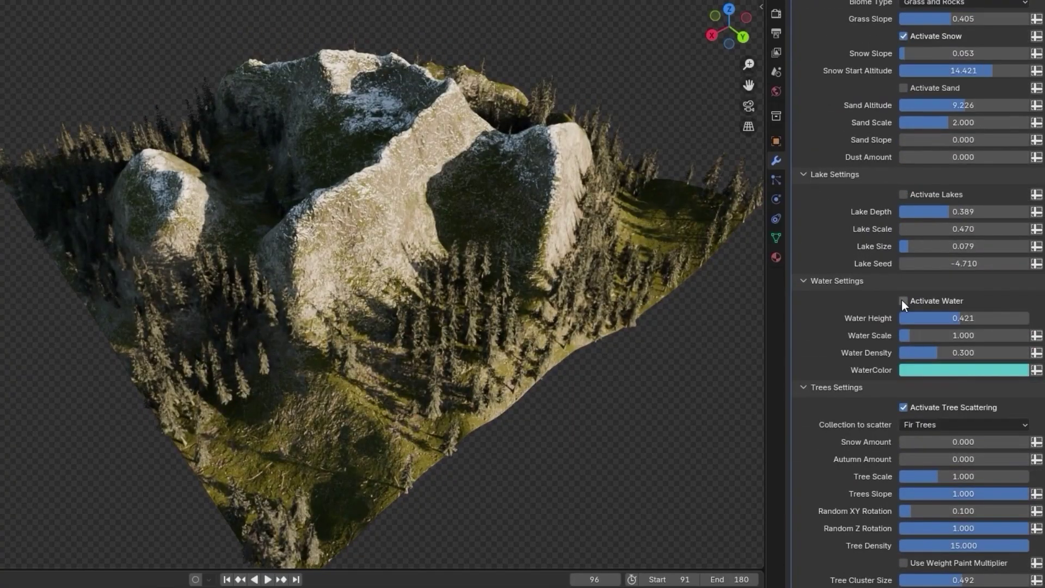
pyautogui.click(903, 300)
pyautogui.click(903, 89)
pyautogui.scroll(3, 496, 194)
pyautogui.moveTo(507, 239); pyautogui.dragTo(496, 194, button='middle')
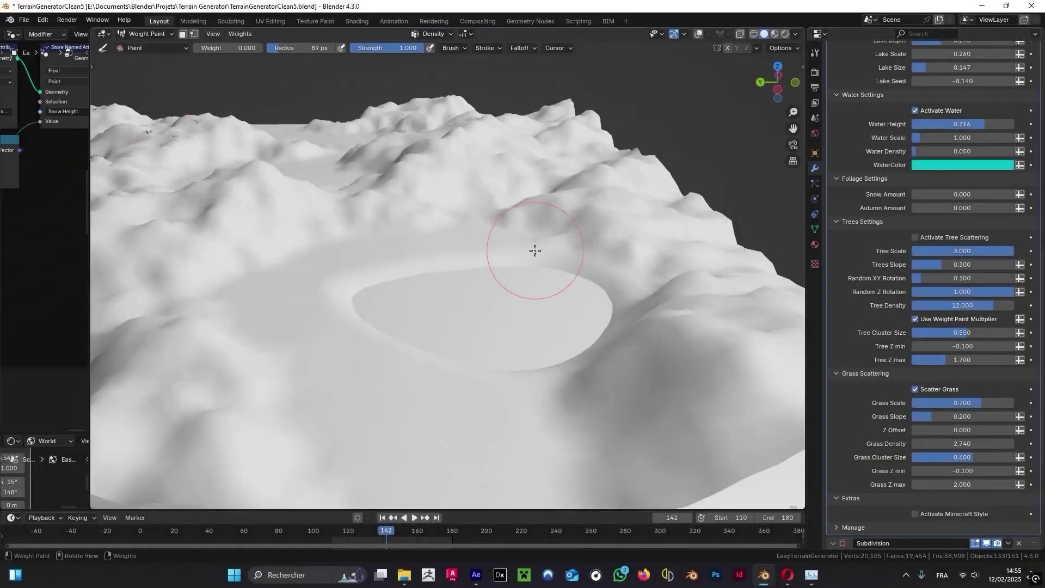
# Switch viewport shading to Rendered to preview the lake, then open the terrain definition choices.
pyautogui.scroll(2, 527, 253)
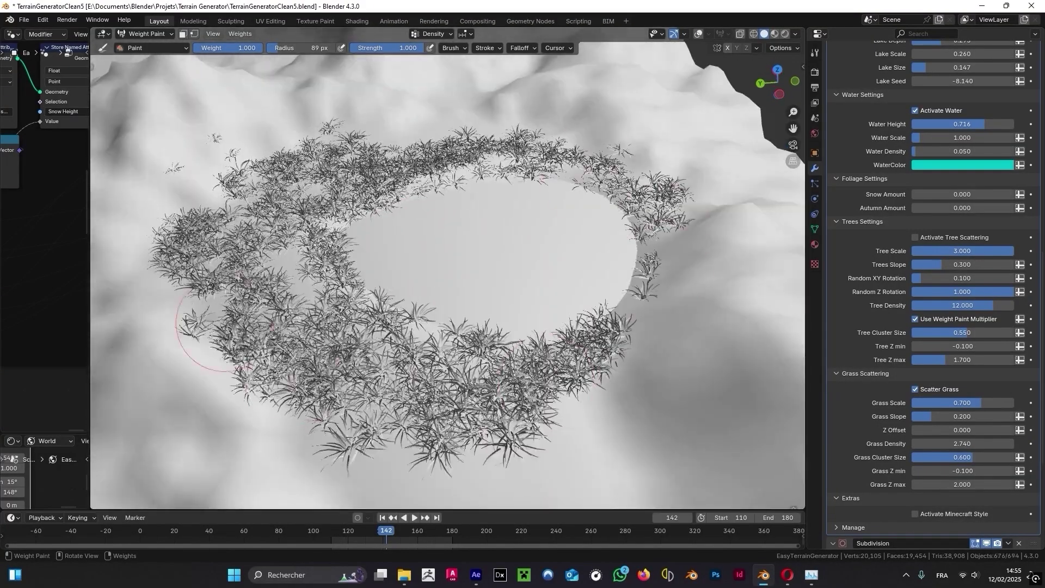
pyautogui.click(785, 31)
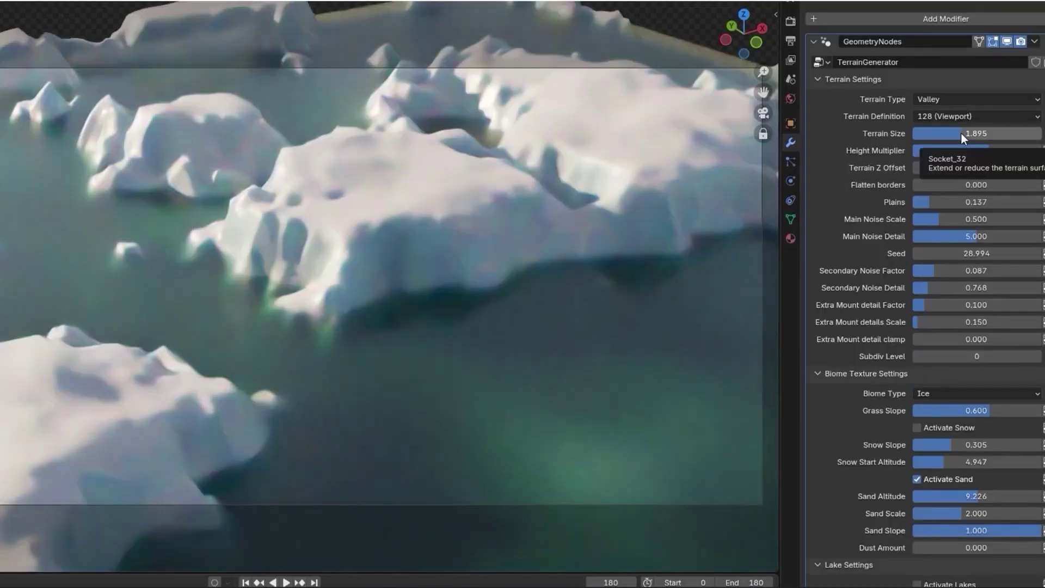
pyautogui.click(977, 116)
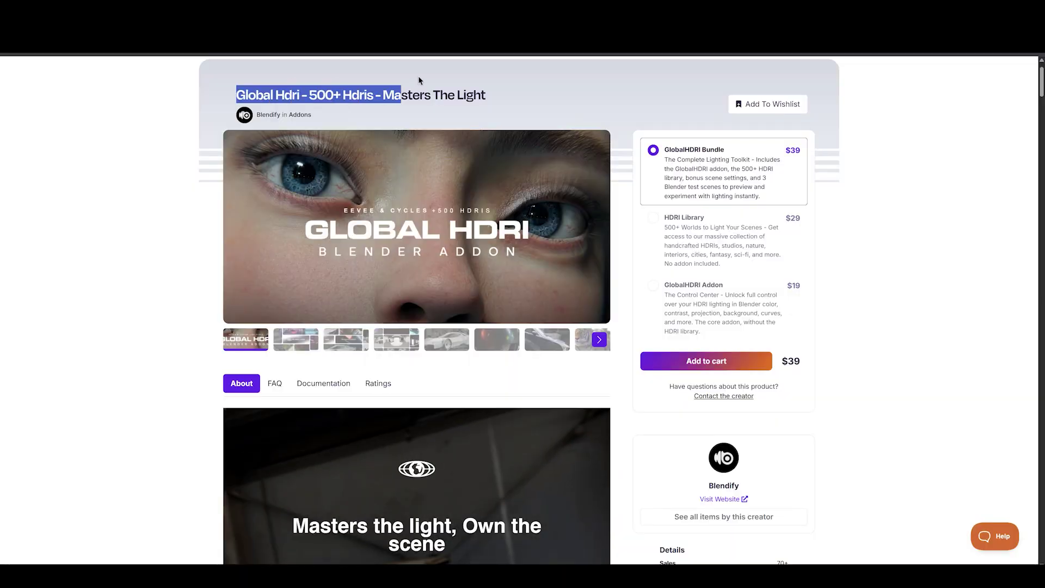
# Scroll down the Global HDRI product page to the artist showcase.
pyautogui.scroll(-8, 879, 244)
pyautogui.scroll(-3, 883, 205)
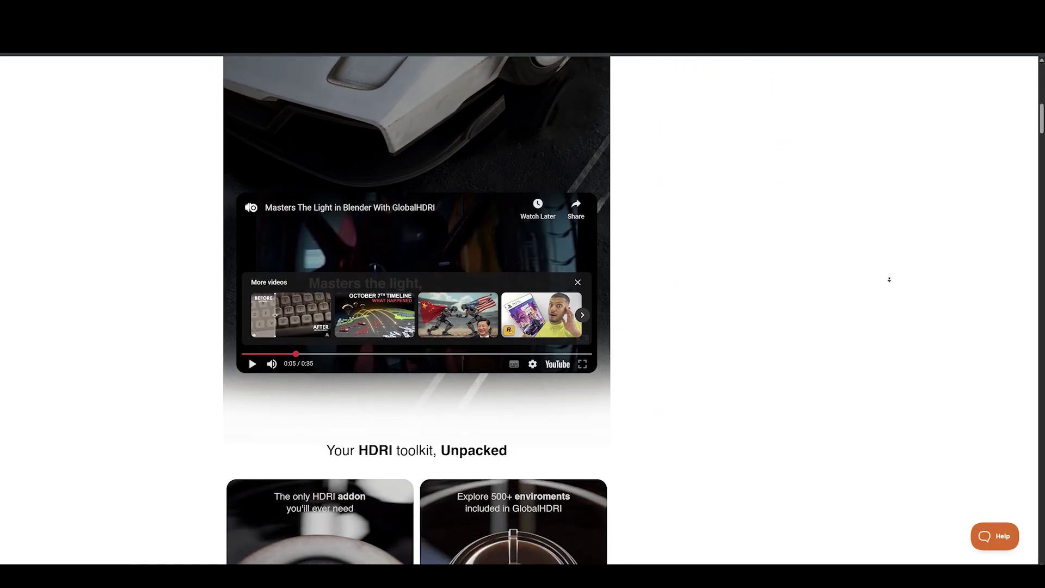
pyautogui.scroll(-4, 879, 202)
pyautogui.scroll(-1, 869, 188)
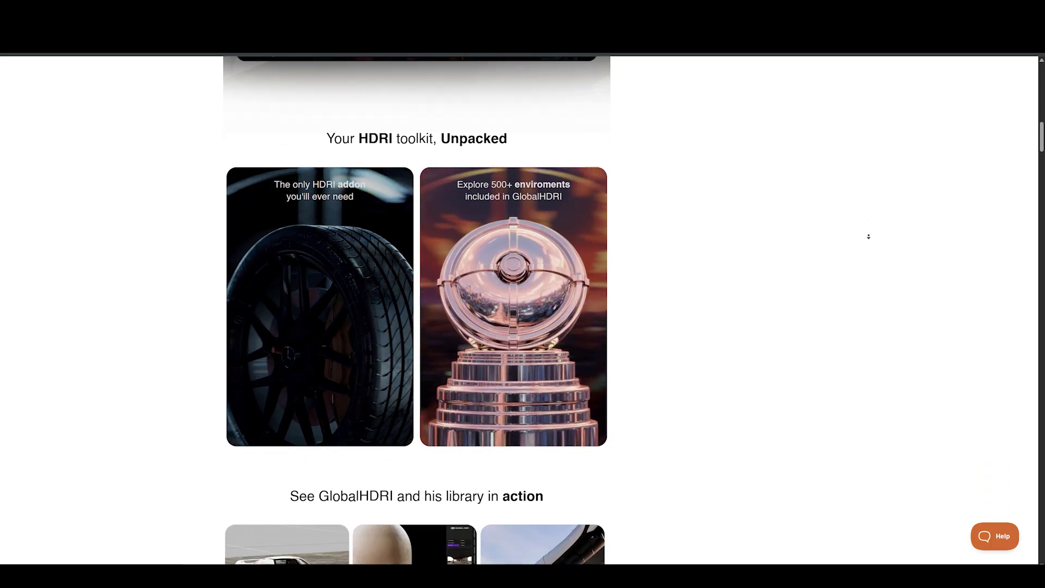
pyautogui.scroll(-1, 866, 228)
pyautogui.scroll(-4, 876, 301)
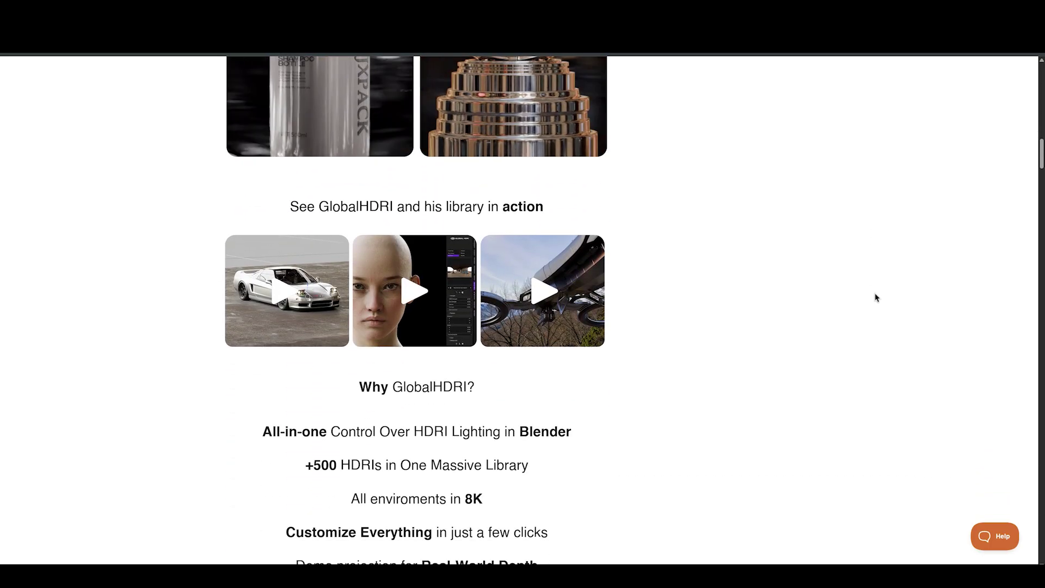
pyautogui.scroll(-3, 880, 288)
pyautogui.scroll(-1, 884, 327)
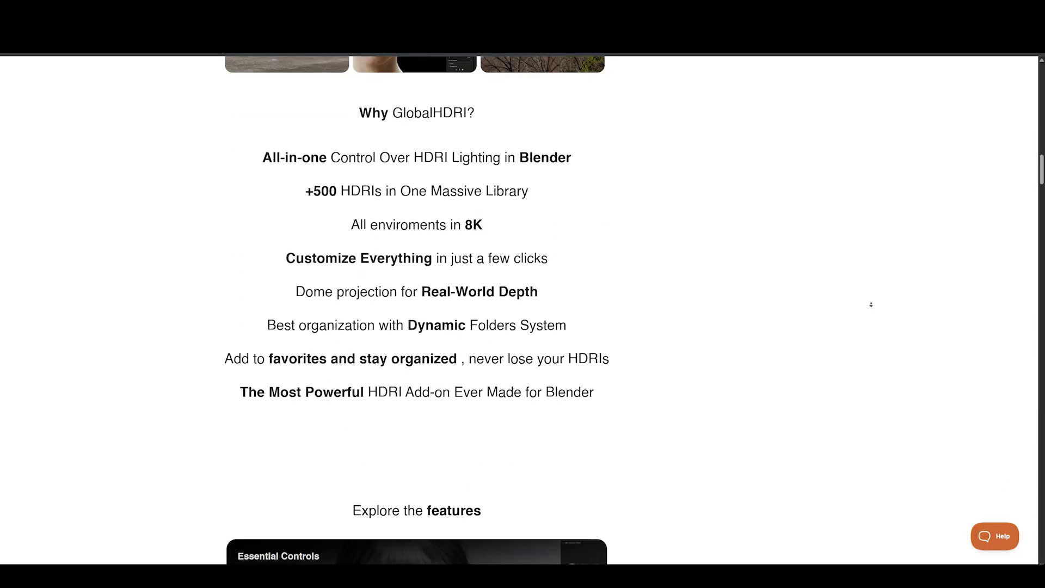
pyautogui.scroll(-4, 871, 330)
pyautogui.scroll(-2, 861, 280)
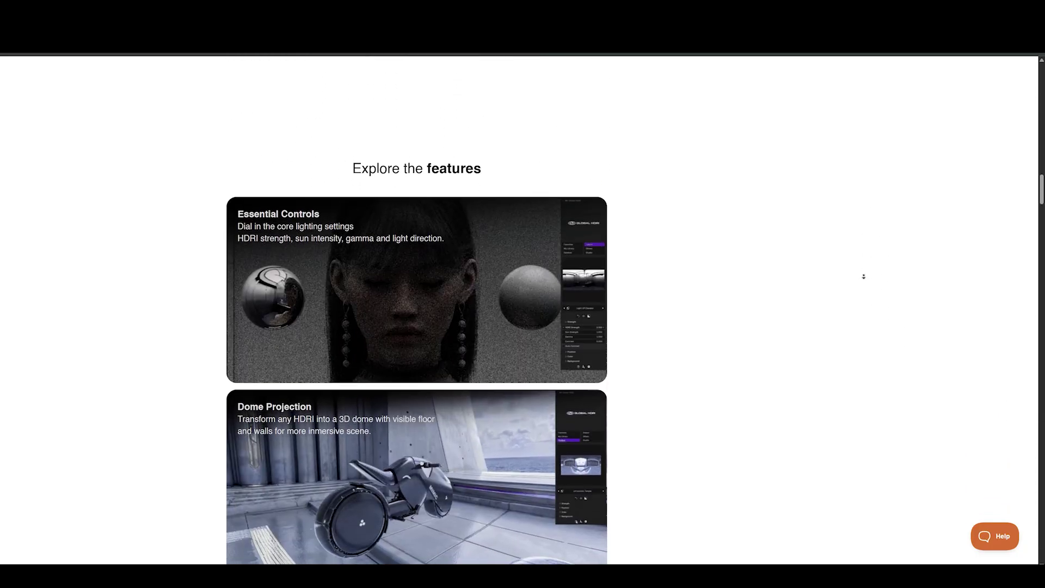
pyautogui.scroll(-2, 865, 261)
pyautogui.scroll(-1, 869, 283)
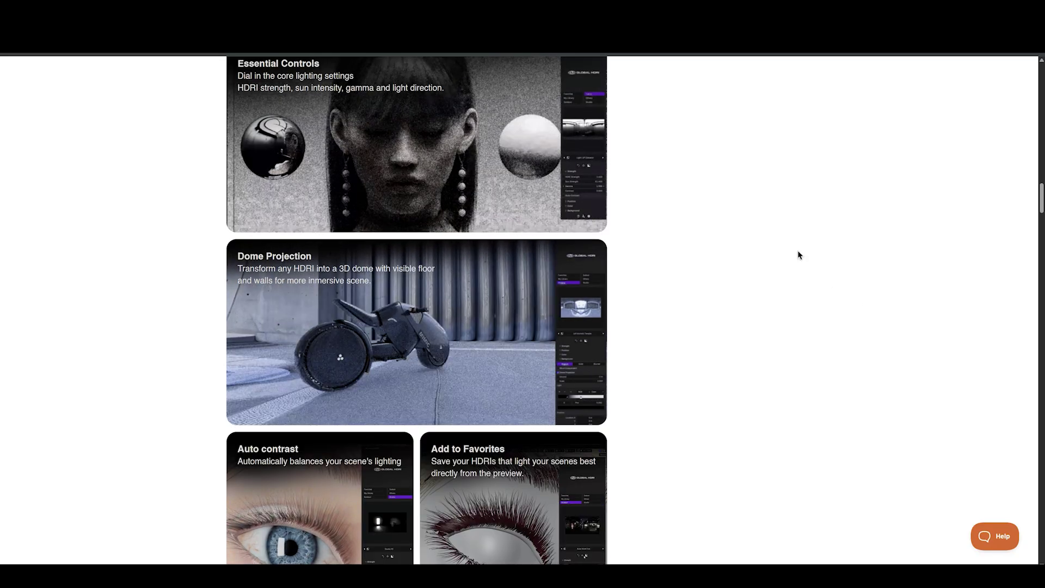
pyautogui.scroll(-1, 773, 272)
pyautogui.scroll(-5, 749, 321)
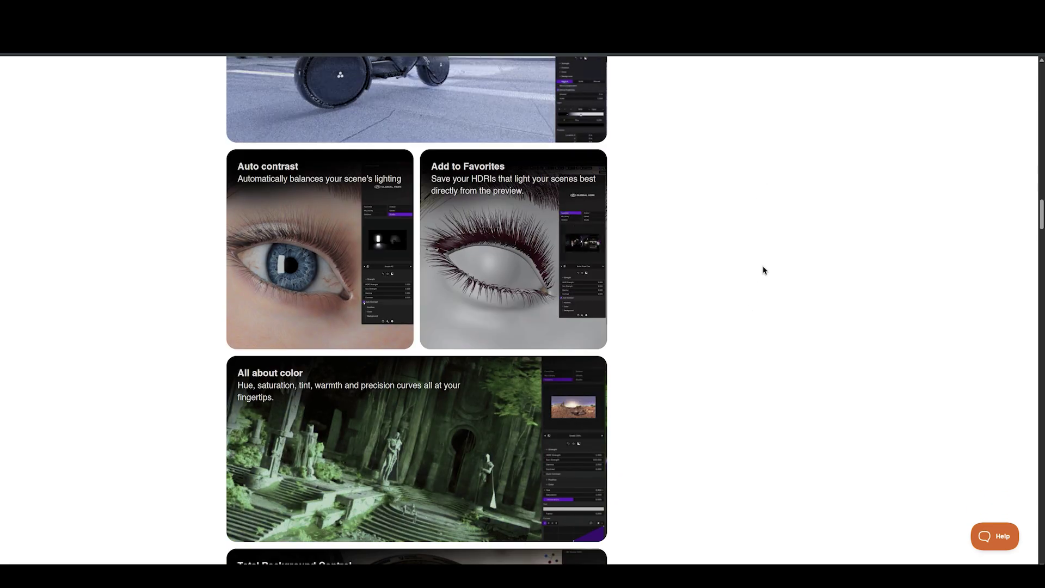
pyautogui.scroll(-8, 777, 276)
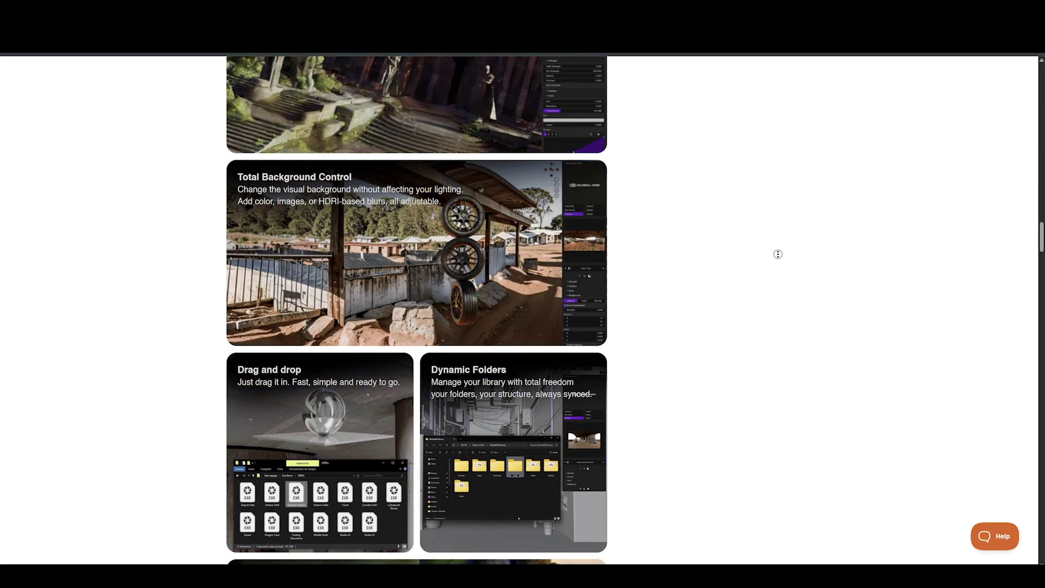
pyautogui.scroll(-1, 777, 262)
pyautogui.scroll(-3, 773, 305)
pyautogui.scroll(-4, 774, 321)
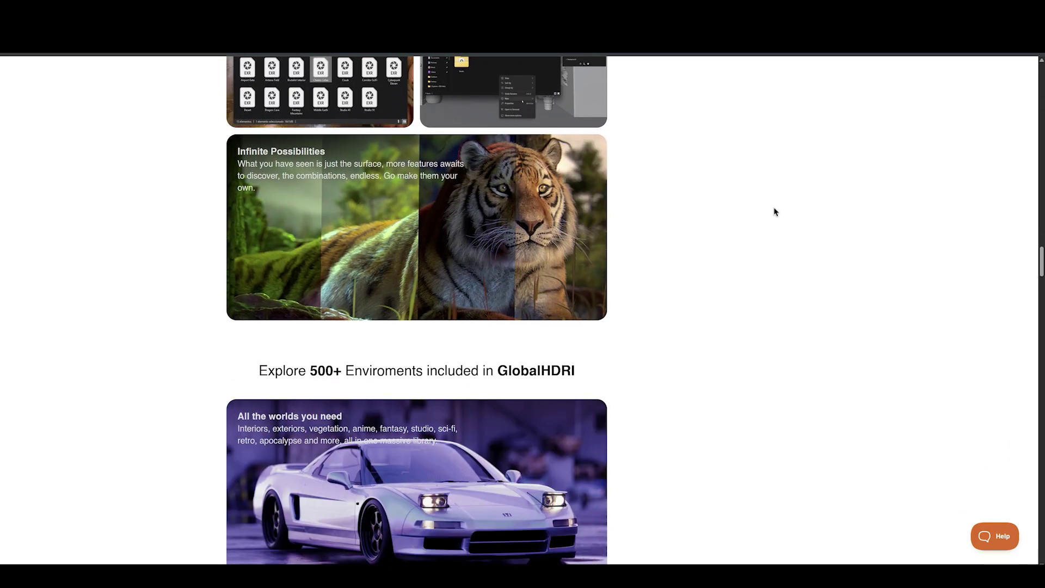
pyautogui.scroll(-3, 775, 272)
pyautogui.scroll(-3, 773, 318)
pyautogui.scroll(-1, 772, 256)
pyautogui.scroll(-3, 770, 277)
pyautogui.scroll(-1, 765, 255)
pyautogui.scroll(-5, 764, 301)
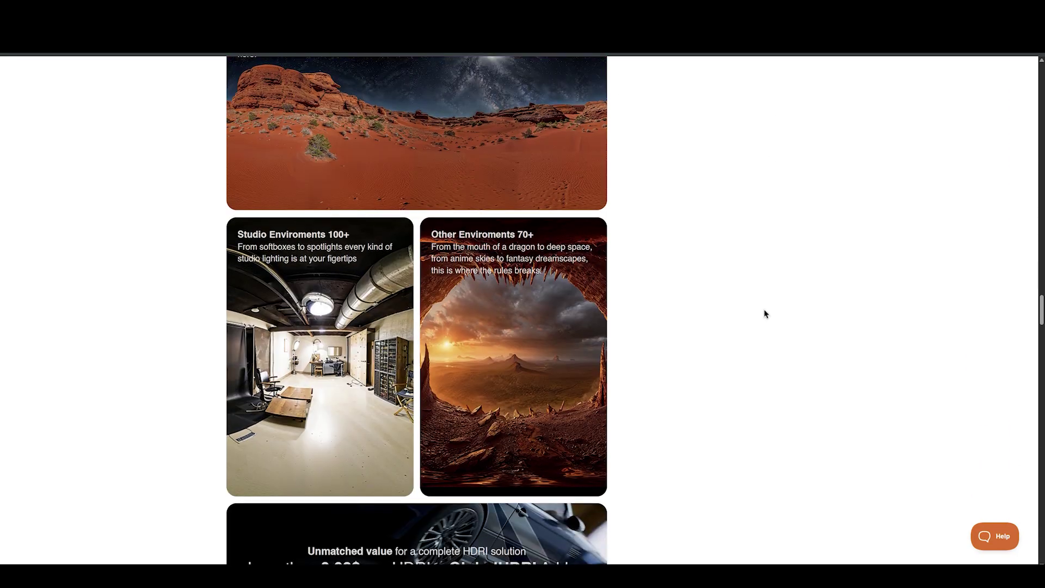
pyautogui.scroll(-1, 766, 218)
pyautogui.scroll(-1, 766, 229)
pyautogui.scroll(-1, 764, 231)
pyautogui.scroll(-3, 761, 273)
pyautogui.scroll(-4, 761, 283)
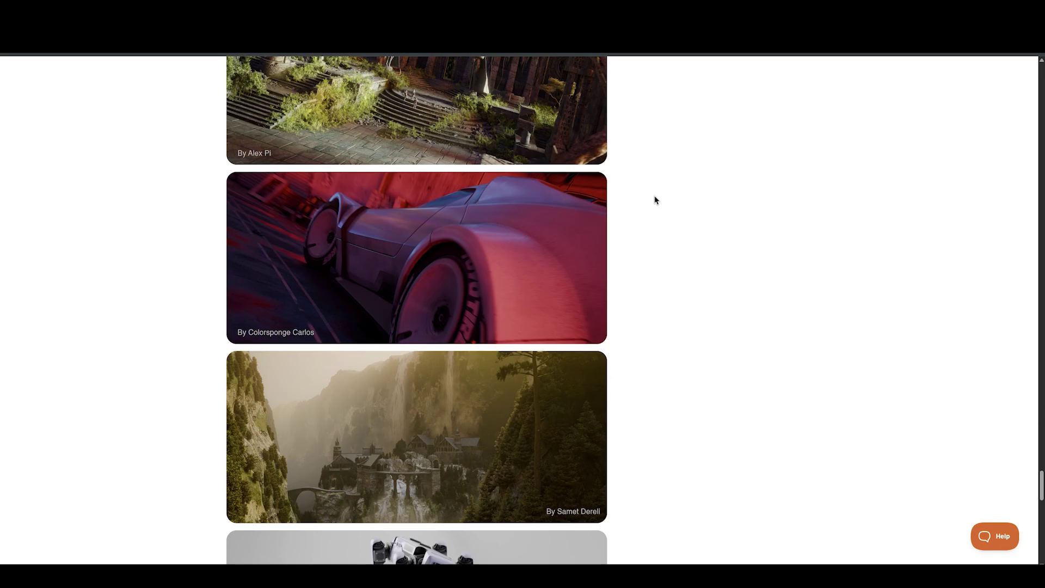
# Scroll back up to the title, gallery and three pricing options.
pyautogui.scroll(15, 670, 210)
pyautogui.scroll(5, 688, 219)
pyautogui.scroll(5, 689, 220)
pyautogui.scroll(5, 690, 220)
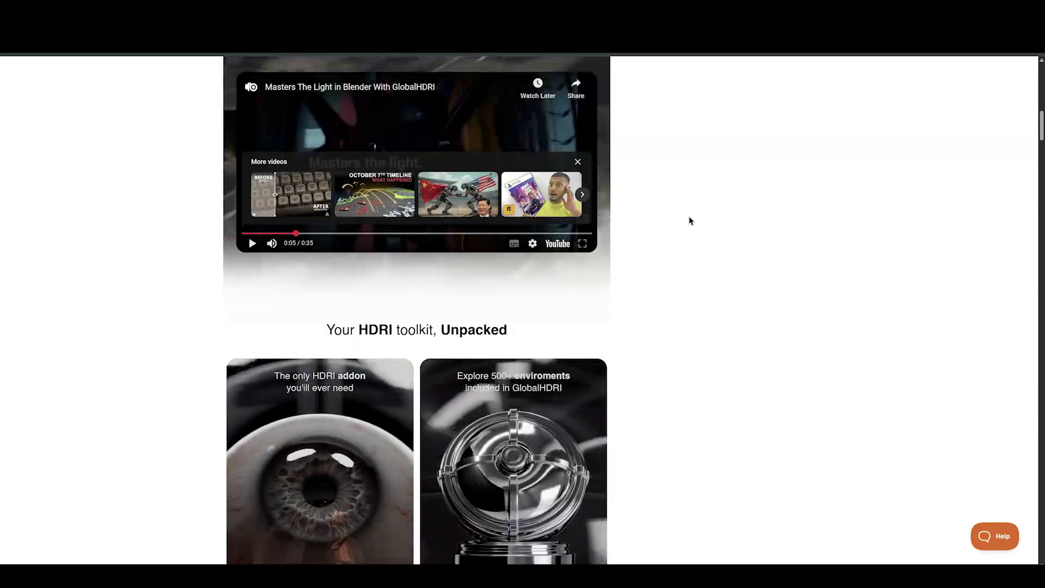
pyautogui.scroll(7, 690, 219)
pyautogui.scroll(5, 690, 218)
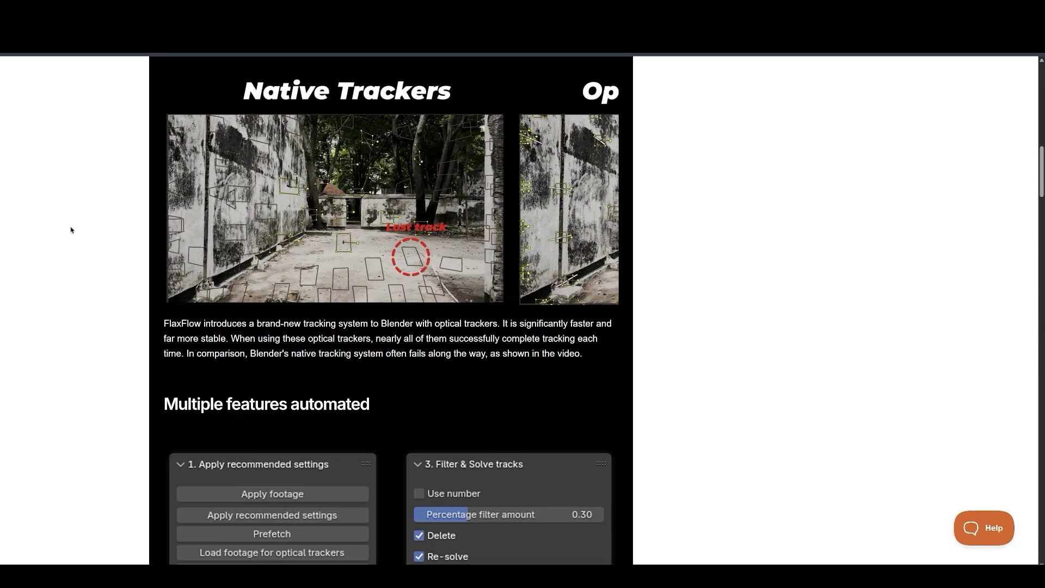
# Scroll down through the FlaxFlow product page description.
pyautogui.scroll(-2, 70, 326)
pyautogui.scroll(-3, 70, 306)
pyautogui.scroll(-2, 70, 296)
pyautogui.scroll(-2, 70, 302)
pyautogui.scroll(-2, 70, 302)
pyautogui.scroll(-2, 71, 304)
pyautogui.scroll(-2, 70, 306)
pyautogui.scroll(-2, 71, 309)
pyautogui.scroll(-2, 71, 303)
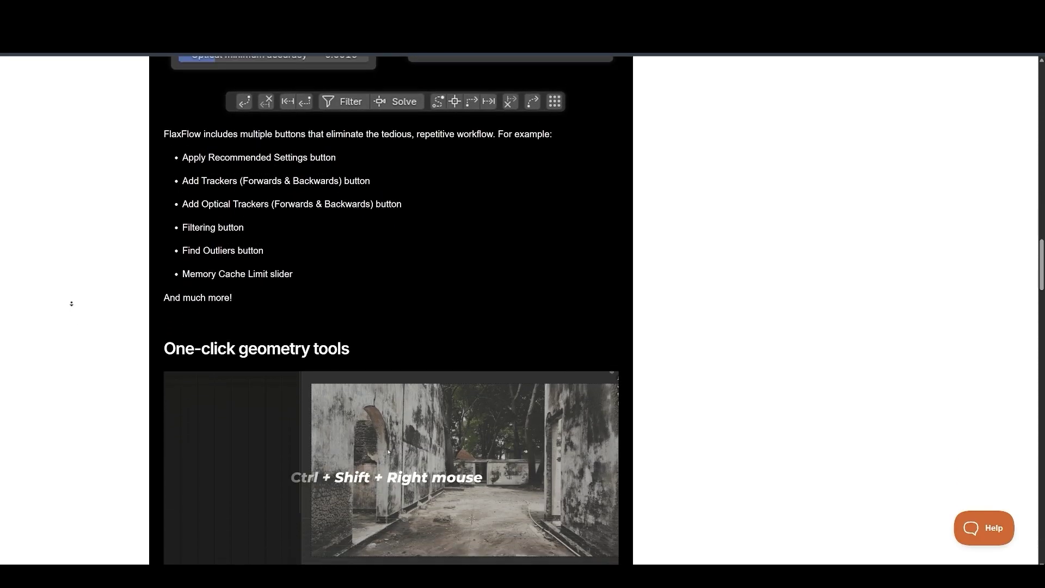
pyautogui.scroll(-2, 70, 280)
pyautogui.scroll(-1, 70, 283)
pyautogui.scroll(-1, 71, 286)
pyautogui.scroll(-1, 71, 285)
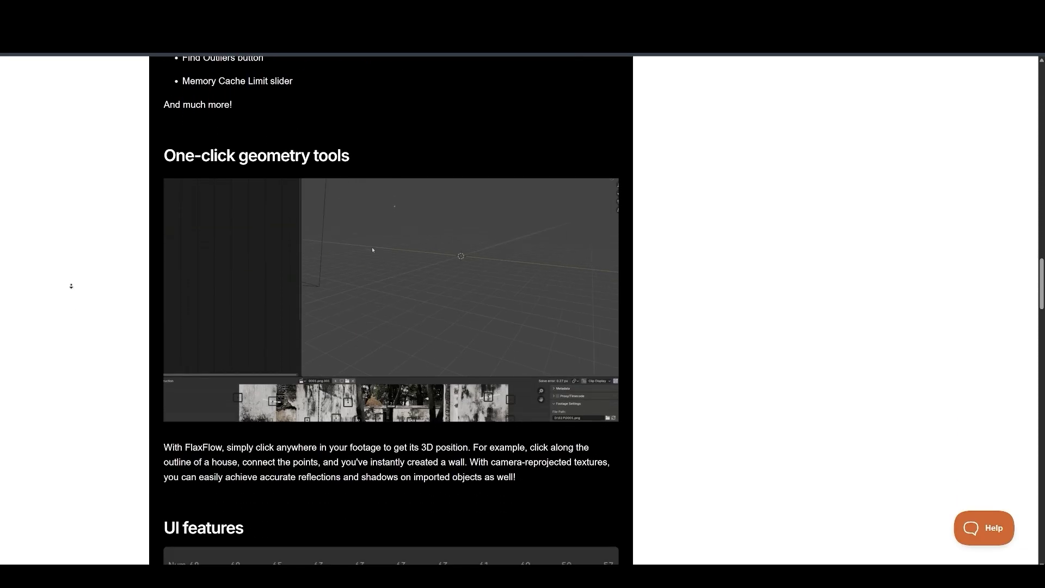
pyautogui.scroll(-1, 71, 274)
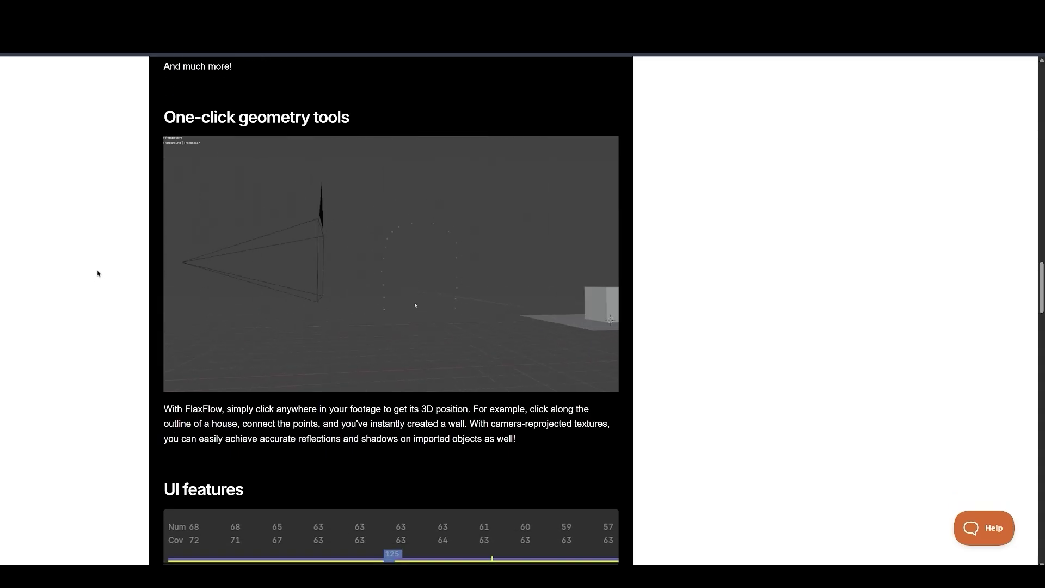
# Autoscroll down to the 3D point cloud generator and ST map generation sections.
pyautogui.middleClick(98, 274)
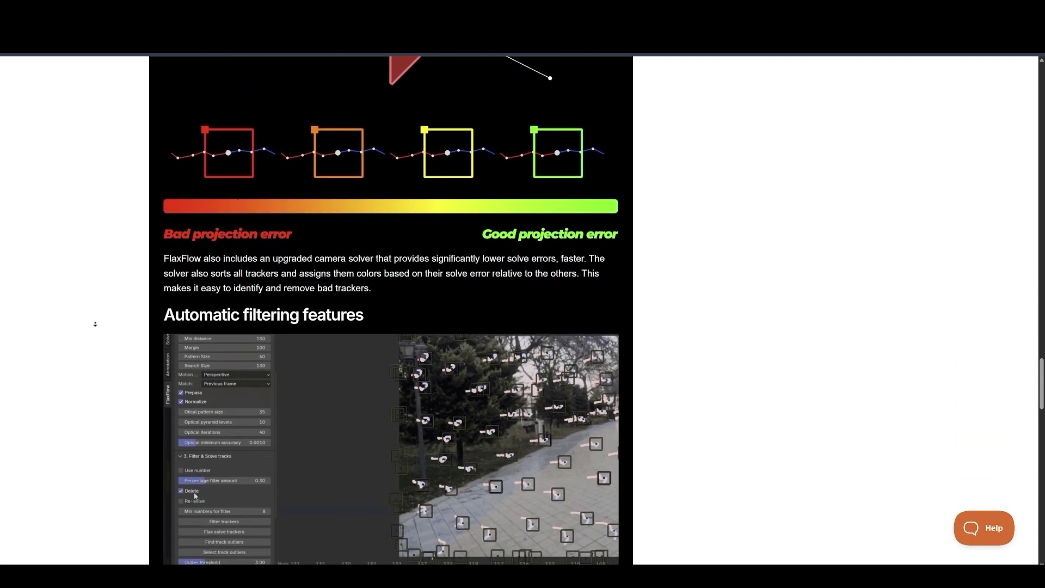
pyautogui.middleClick(99, 320)
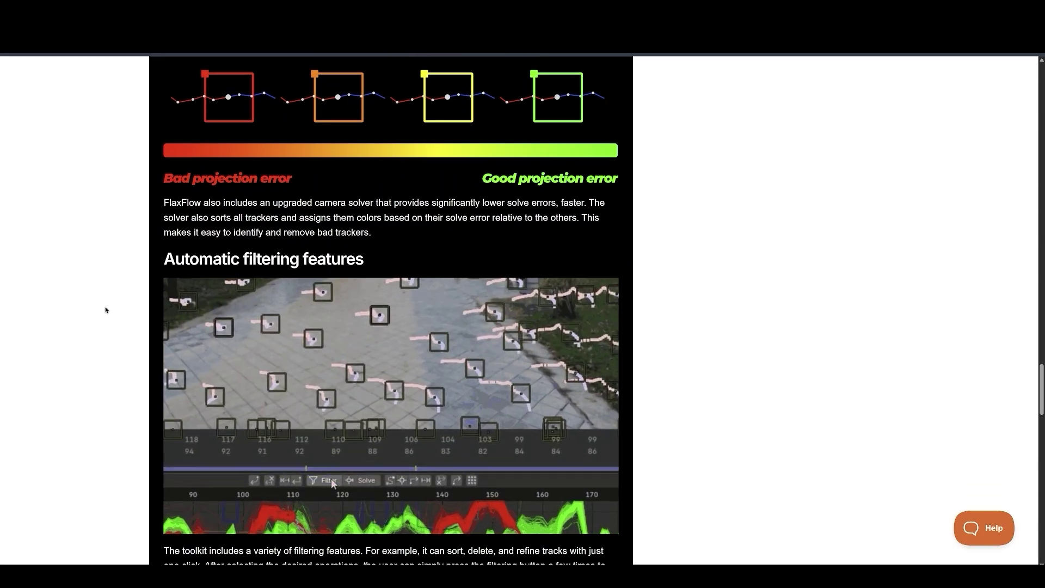
pyautogui.middleClick(102, 321)
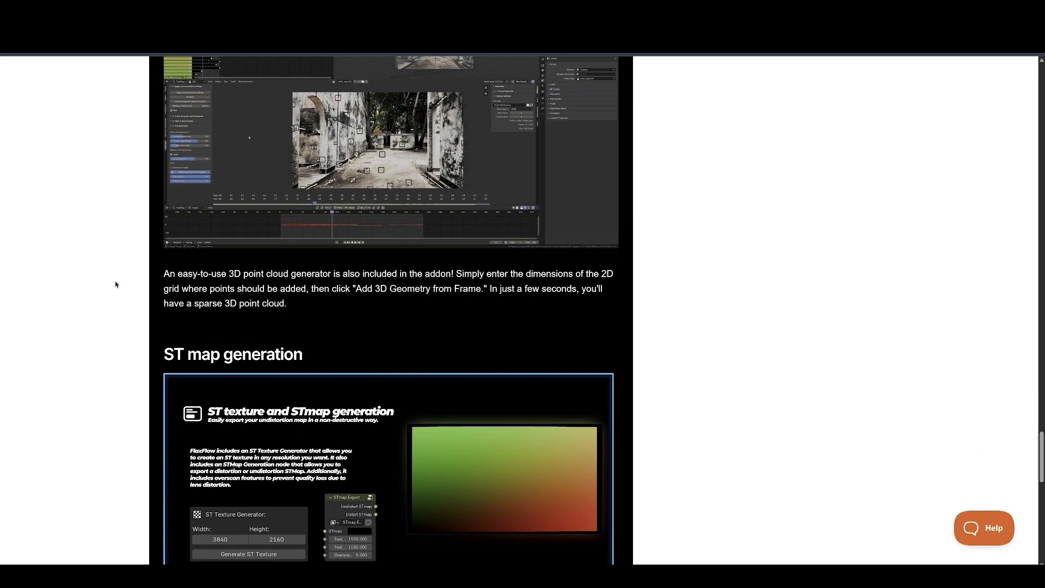
pyautogui.scroll(1, 119, 276)
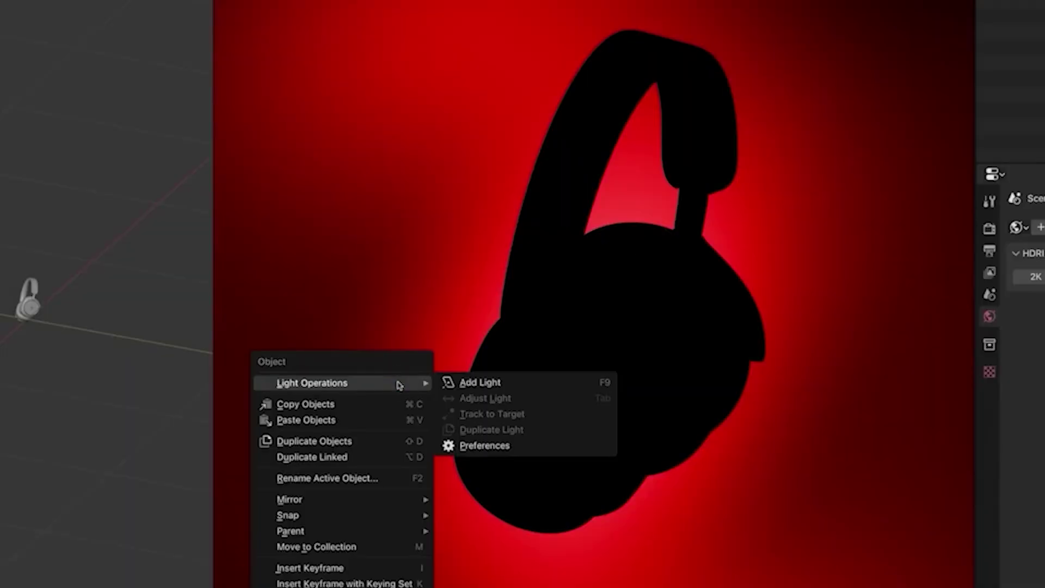
# Add a light aimed at the headphones and switch it to Direct Mode.
pyautogui.click(483, 383)
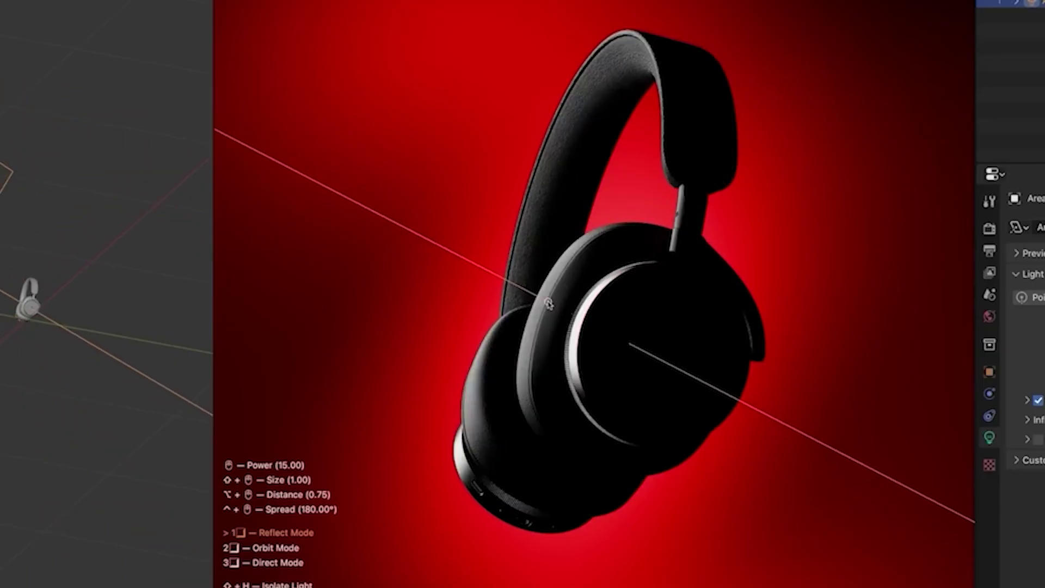
pyautogui.press('1')
pyautogui.press('2')
pyautogui.press('3')
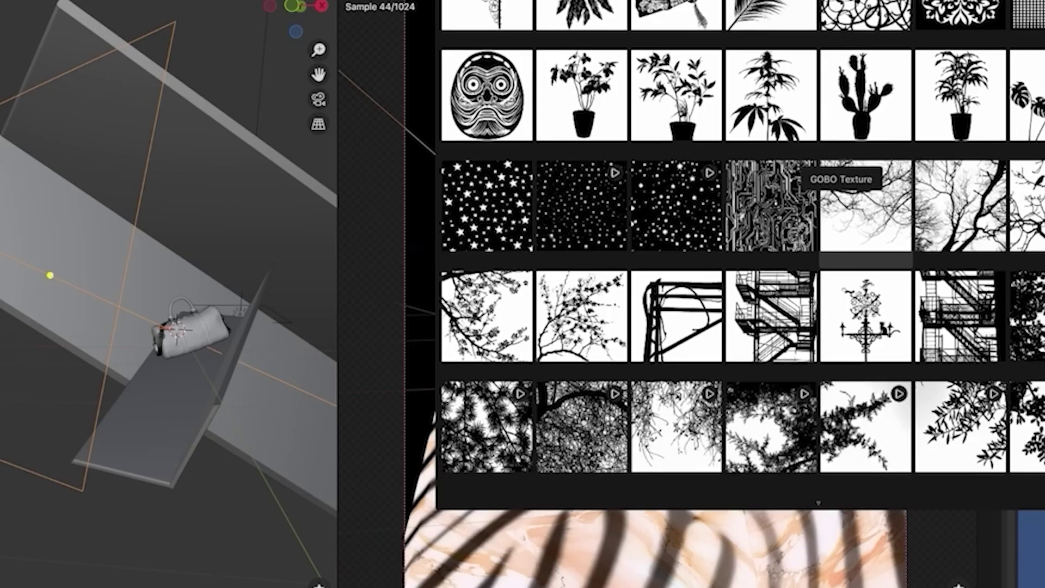
# Pick a branch-pattern gobo so the sunglasses cast a branch shadow.
pyautogui.scroll(2, 740, 245)
pyautogui.scroll(3, 741, 245)
pyautogui.scroll(-5, 740, 245)
pyautogui.click(963, 254)
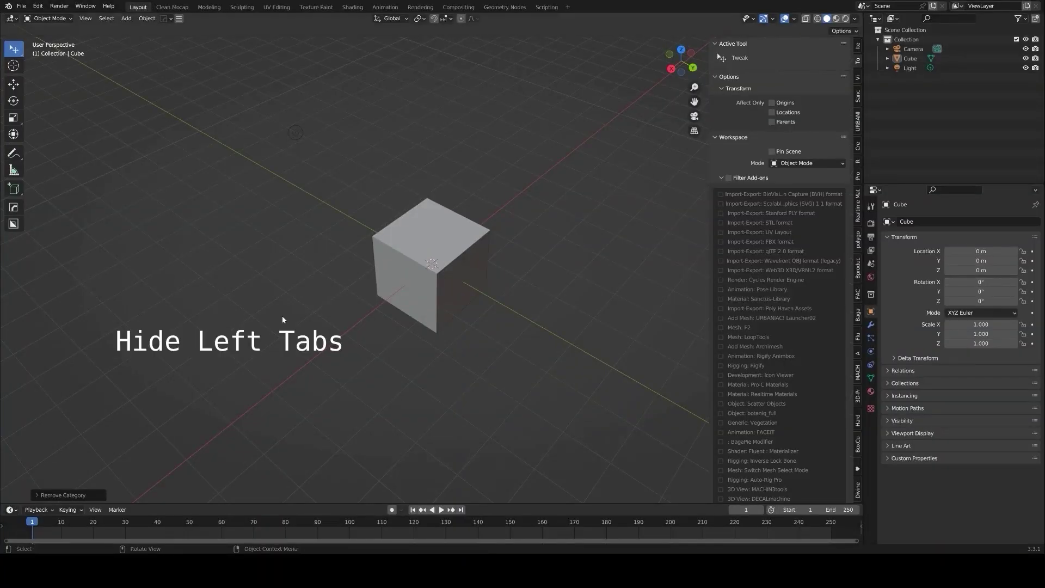
# Create three sidebar categories named Rig, Env and Test in the categories settings.
pyautogui.click(179, 18)
pyautogui.moveTo(275, 29); pyautogui.dragTo(664, 61)
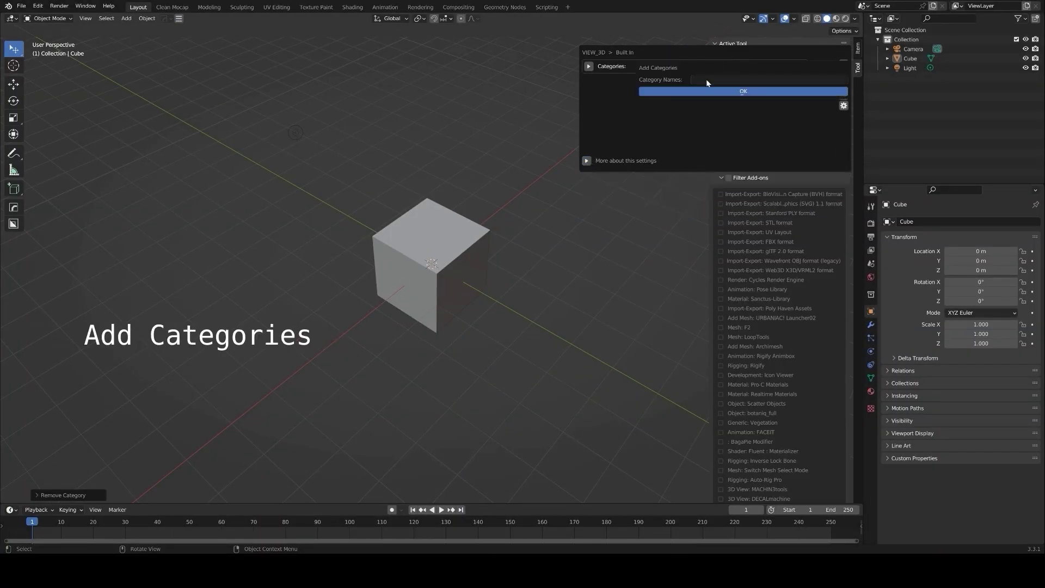
pyautogui.write('est')
pyautogui.press('Return')
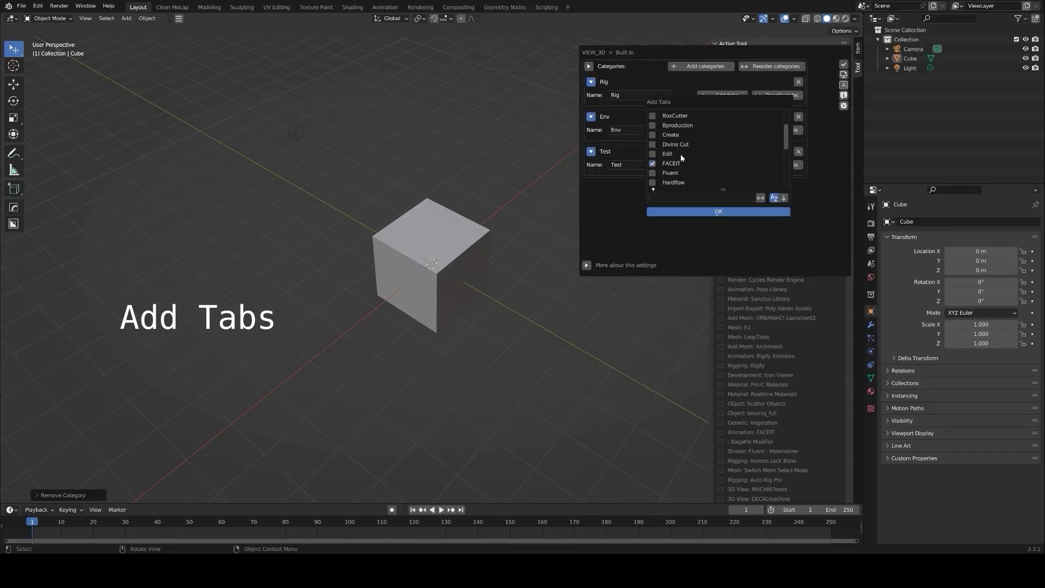
# Put FACEIT, ARP, Rigify and RA under Rig, URBANIAC! under Env, RA under Test, then apply.
pyautogui.click(718, 211)
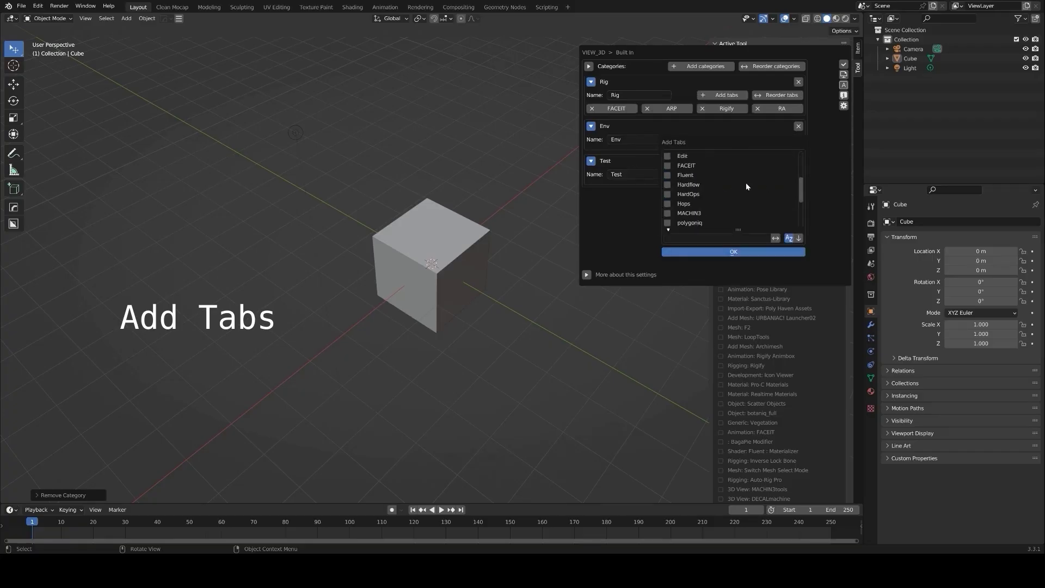
pyautogui.click(667, 203)
pyautogui.click(726, 251)
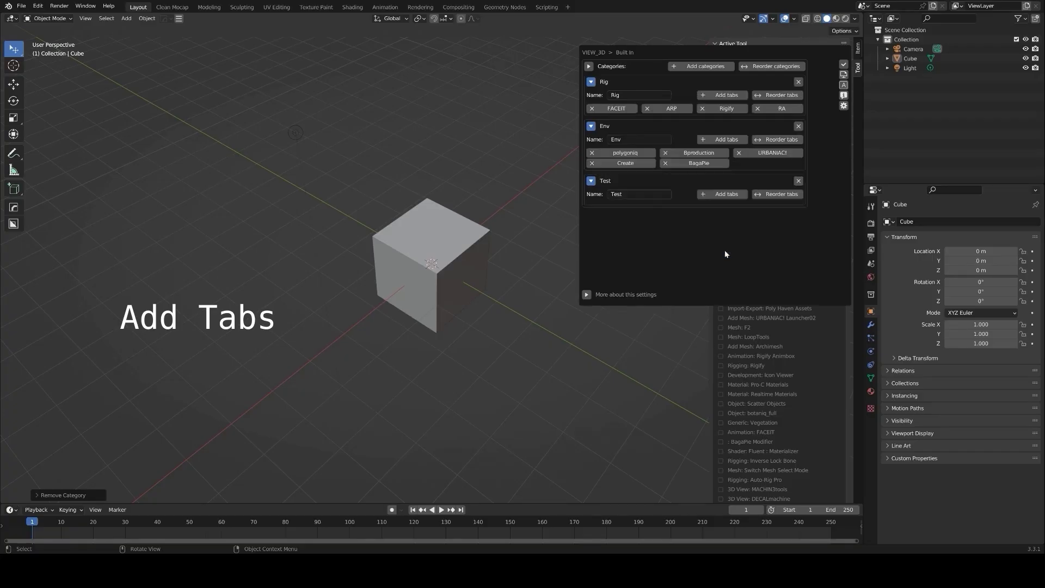
pyautogui.click(591, 82)
pyautogui.click(591, 99)
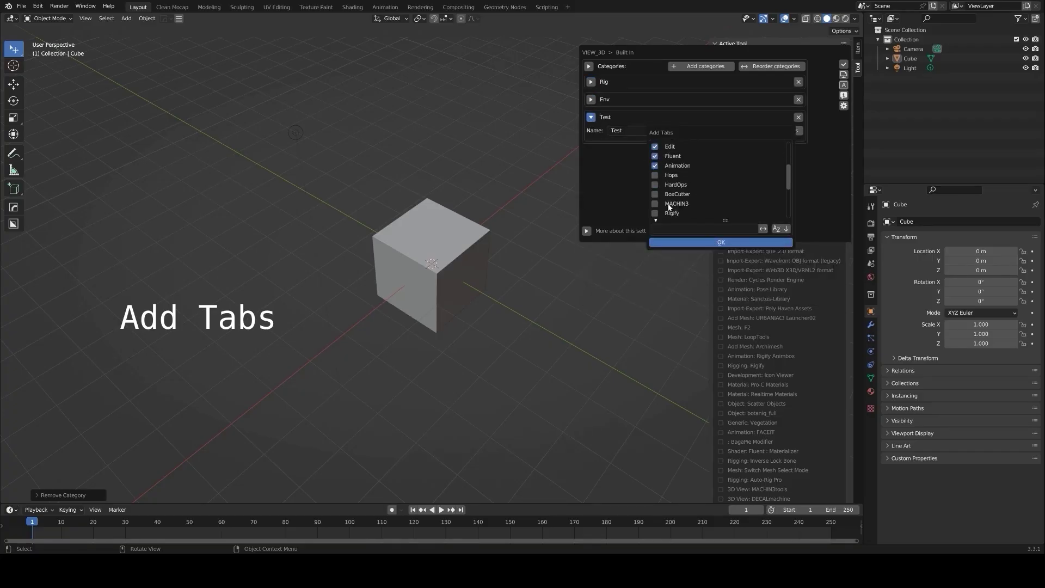
pyautogui.click(655, 213)
pyautogui.click(711, 242)
pyautogui.click(843, 74)
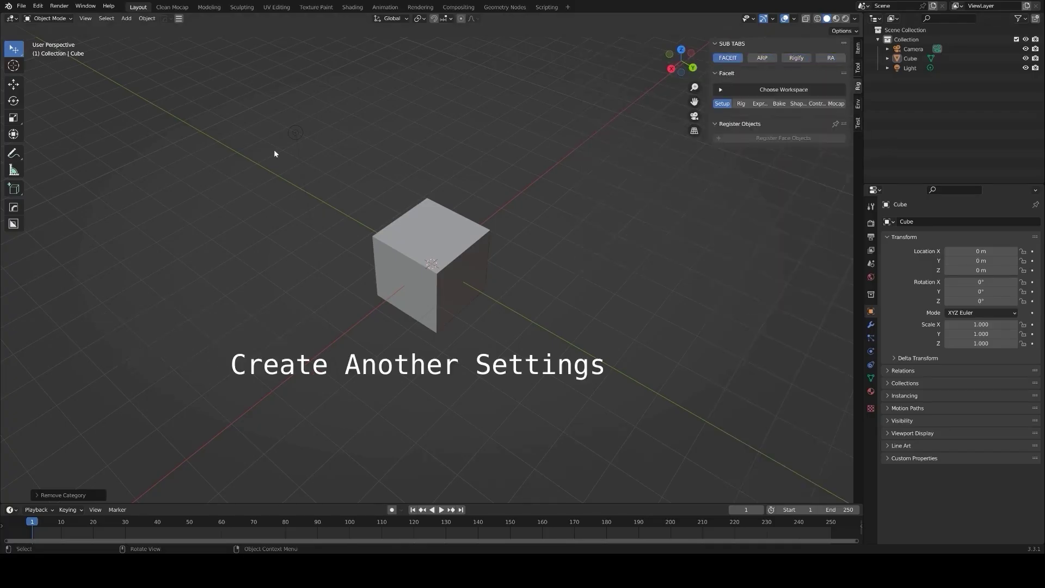
# Add a 'For Test' settings set with Test, Mat and Cat Name categories, assigning add-on tabs to each.
pyautogui.click(179, 18)
pyautogui.write('For Test')
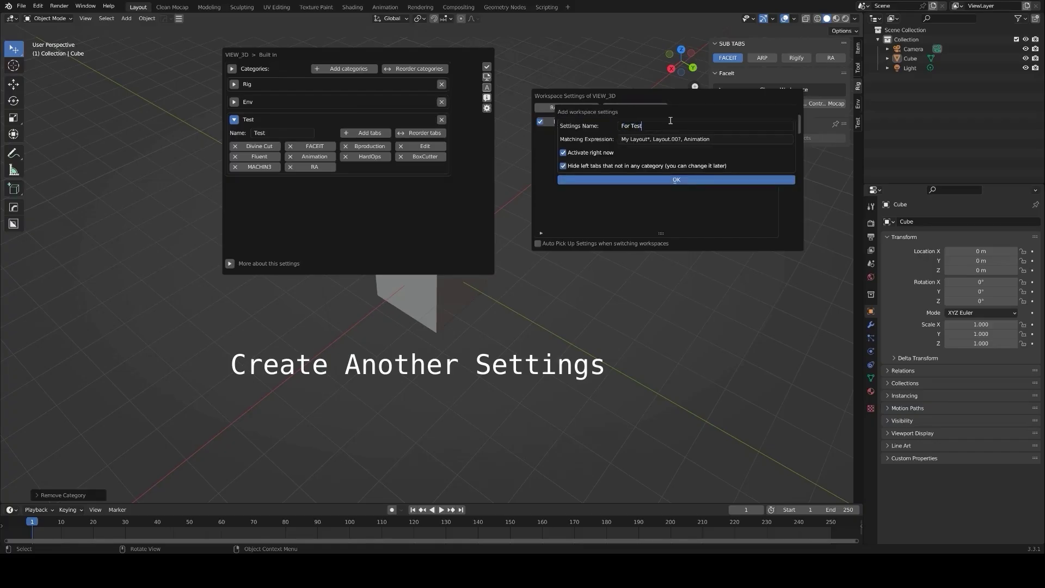
pyautogui.press('Return')
pyautogui.write('Test, Ma Cat Nam')
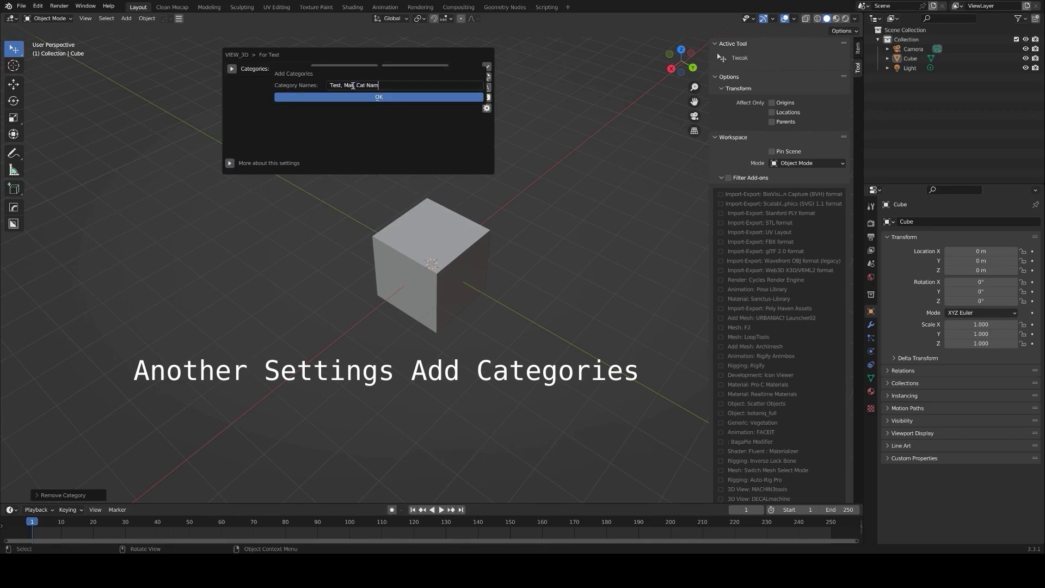
pyautogui.write('e')
pyautogui.press('Return')
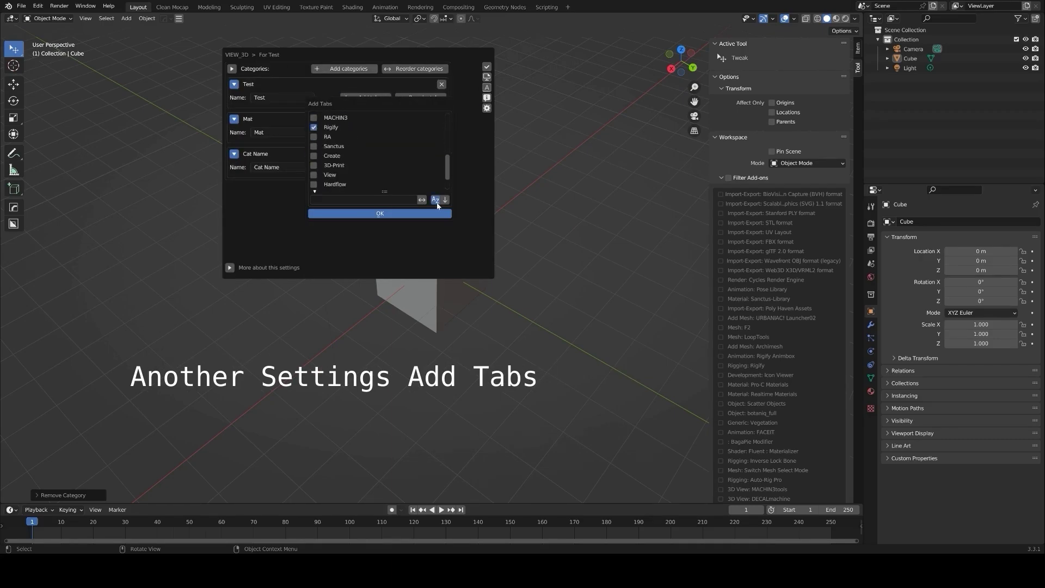
pyautogui.click(380, 214)
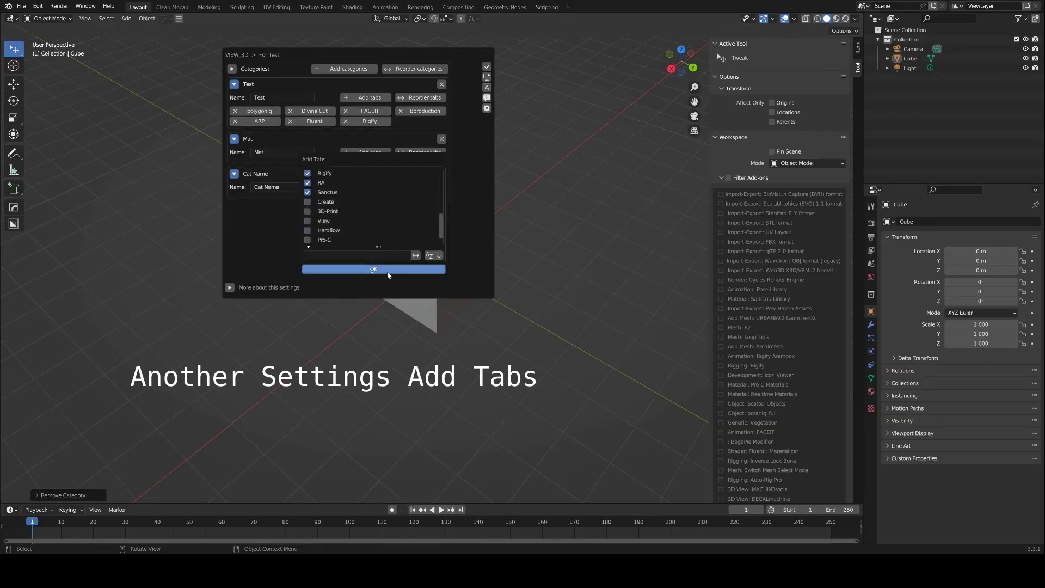
pyautogui.click(387, 270)
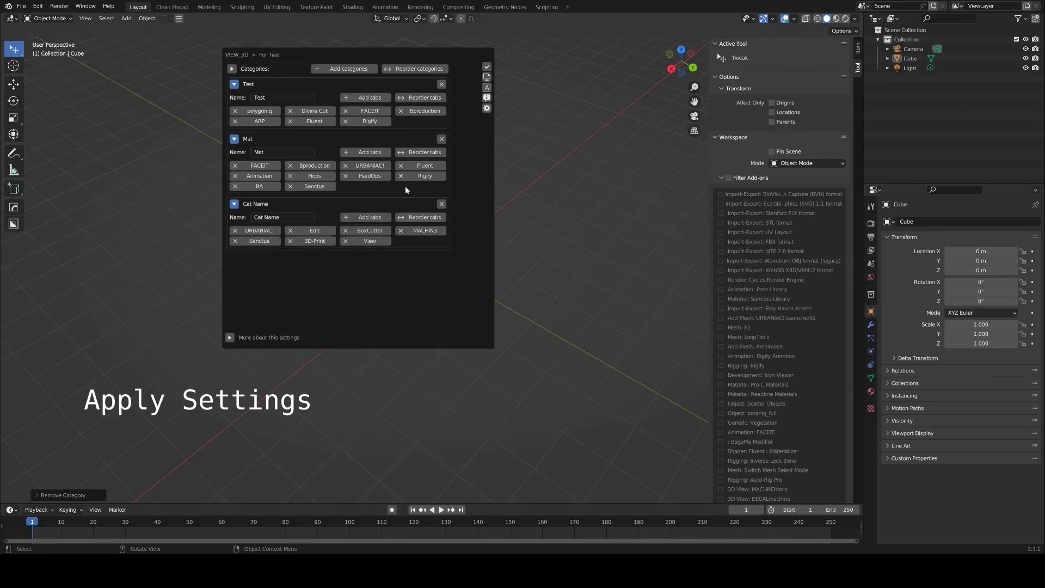
# Apply the For Test settings and browse the Bproduction and Fluent sub tabs, collapsing their panels.
pyautogui.click(486, 68)
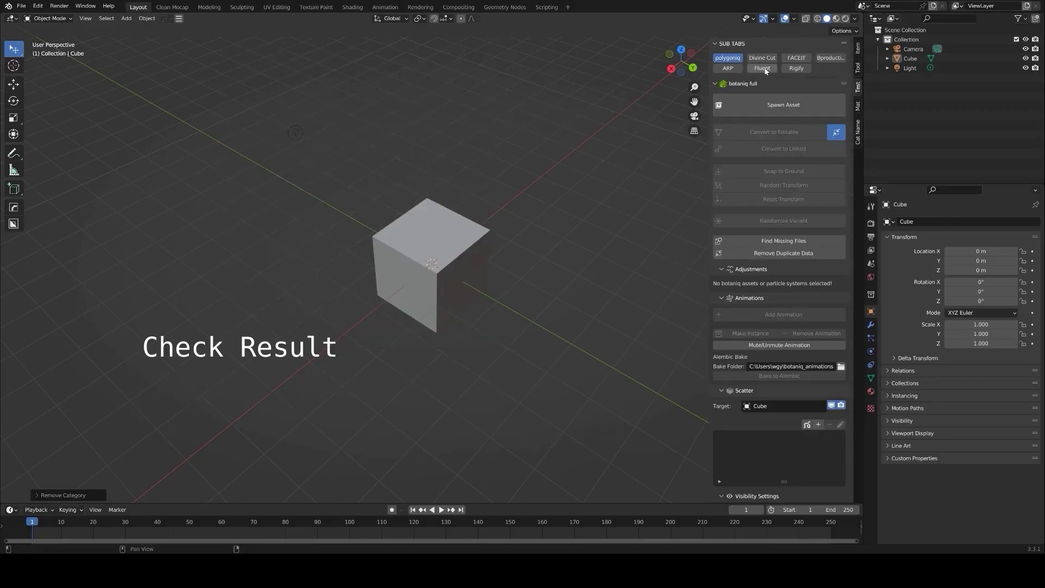
pyautogui.click(829, 58)
pyautogui.click(762, 68)
pyautogui.click(731, 85)
pyautogui.keyDown('shift'); pyautogui.click(762, 58); pyautogui.keyUp('shift')
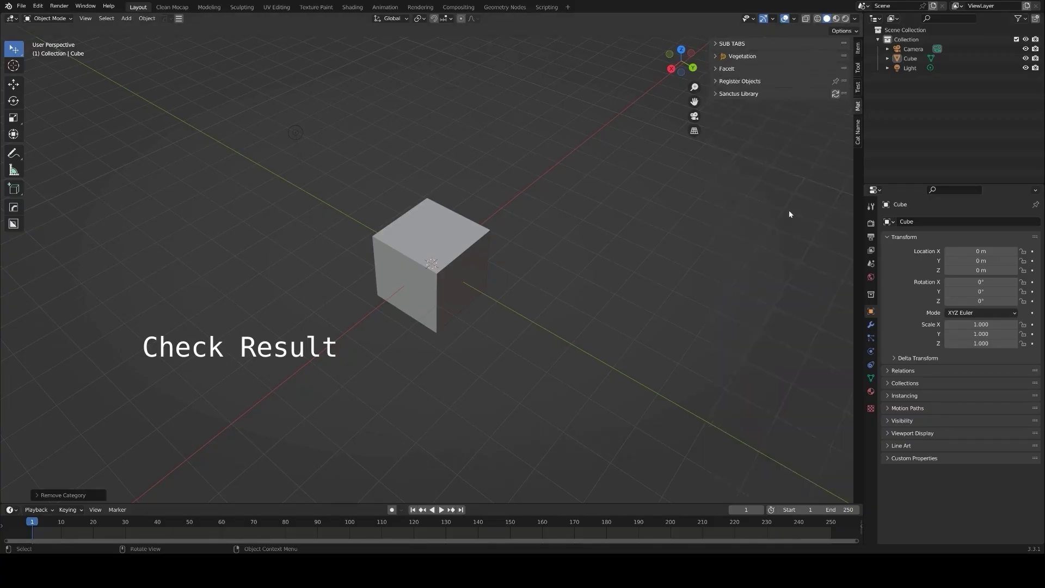
pyautogui.click(750, 99)
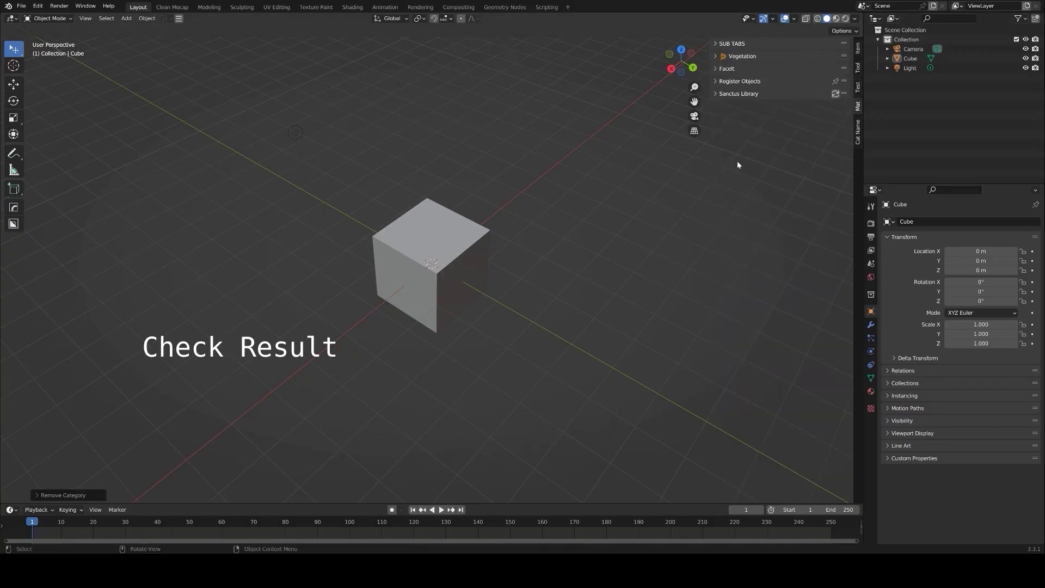
# Open the Exception Tabs list for hiding left tabs from the categories settings.
pyautogui.click(179, 18)
pyautogui.click(357, 320)
pyautogui.moveTo(445, 328); pyautogui.dragTo(492, 223)
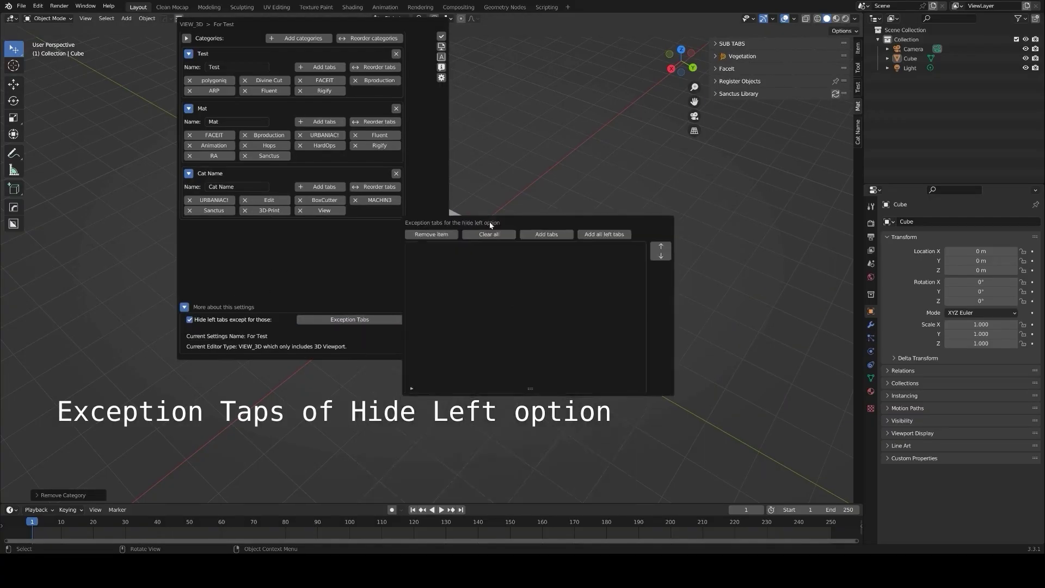